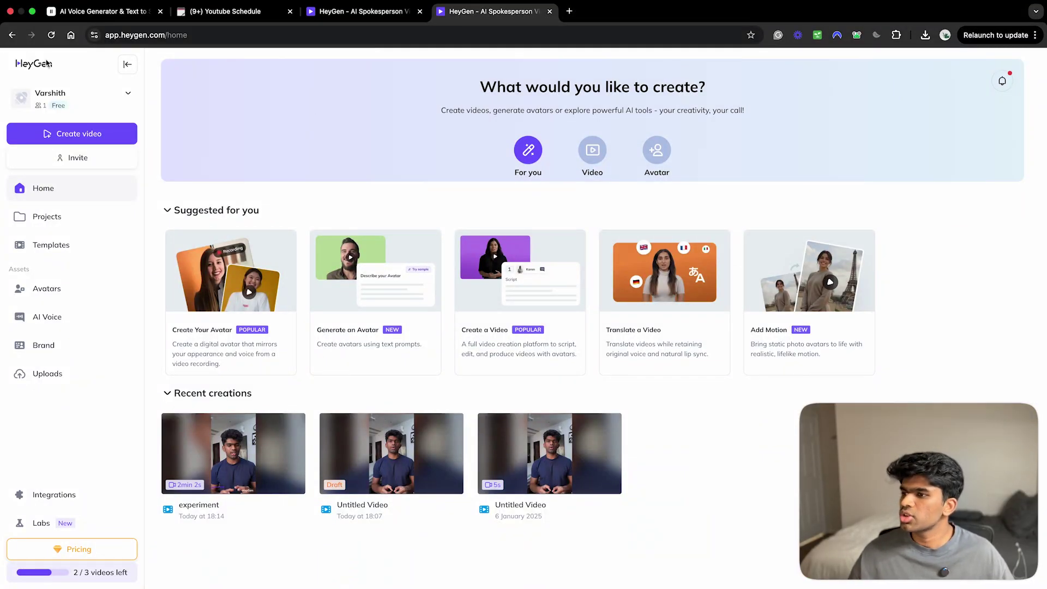
# Search 'heygen' in a new tab, go to the HeyGen site and log in to the dashboard.
pyautogui.click(570, 11)
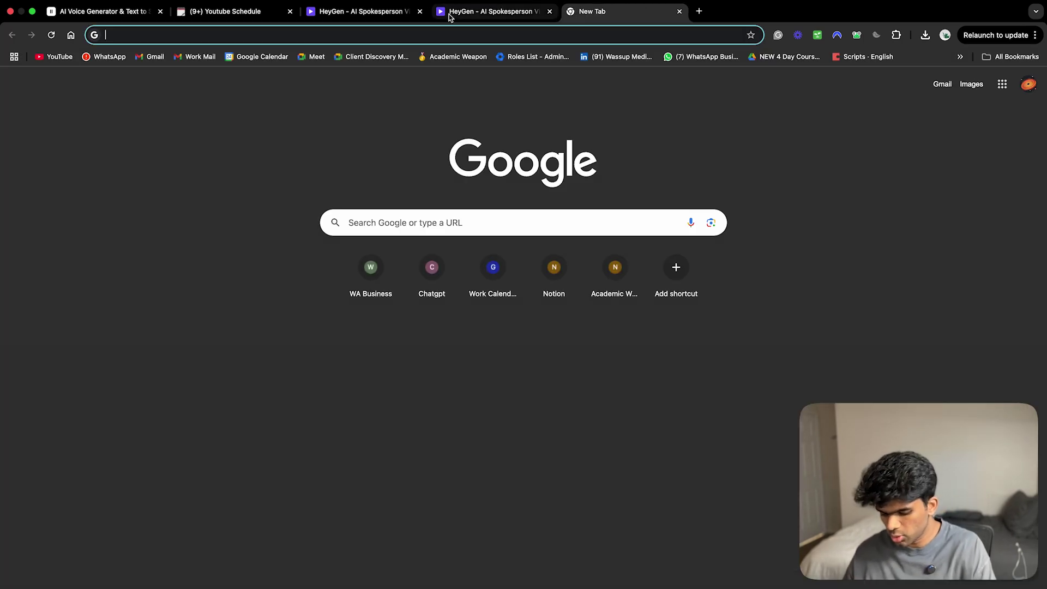
pyautogui.write('heygen')
pyautogui.press('Return')
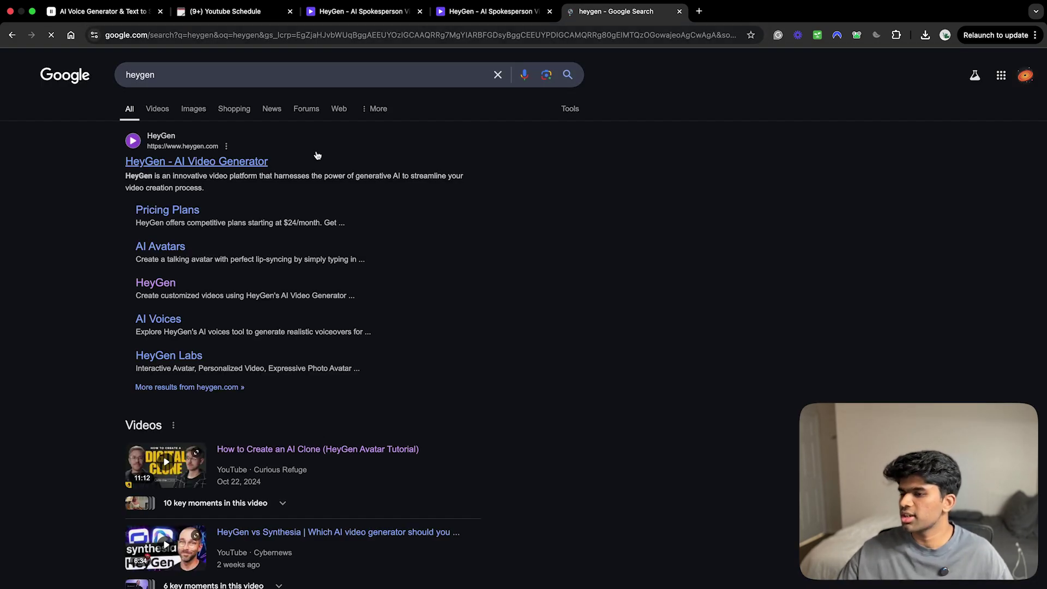
pyautogui.click(197, 161)
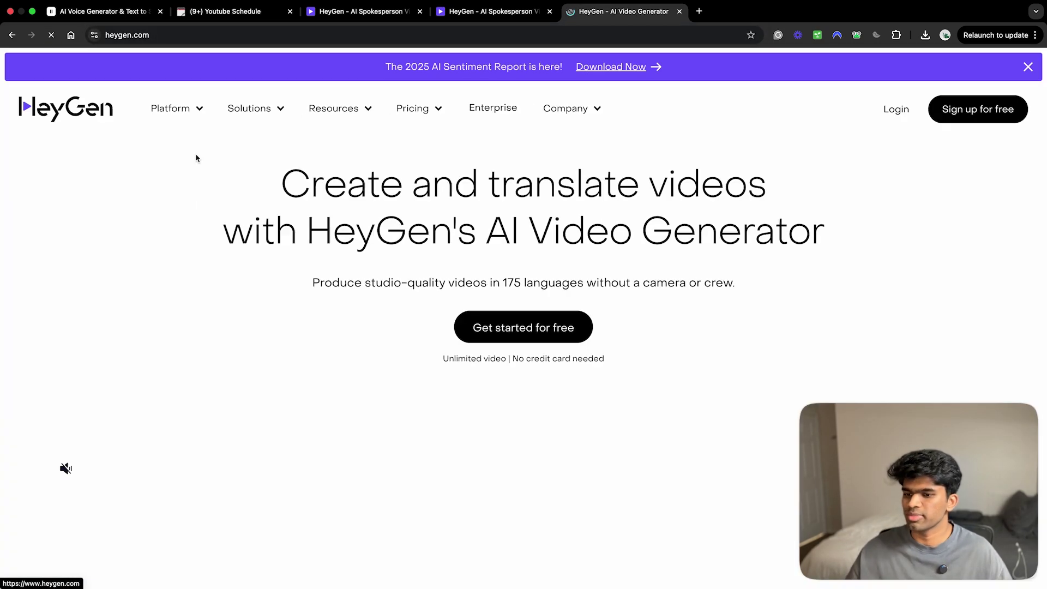
pyautogui.click(891, 110)
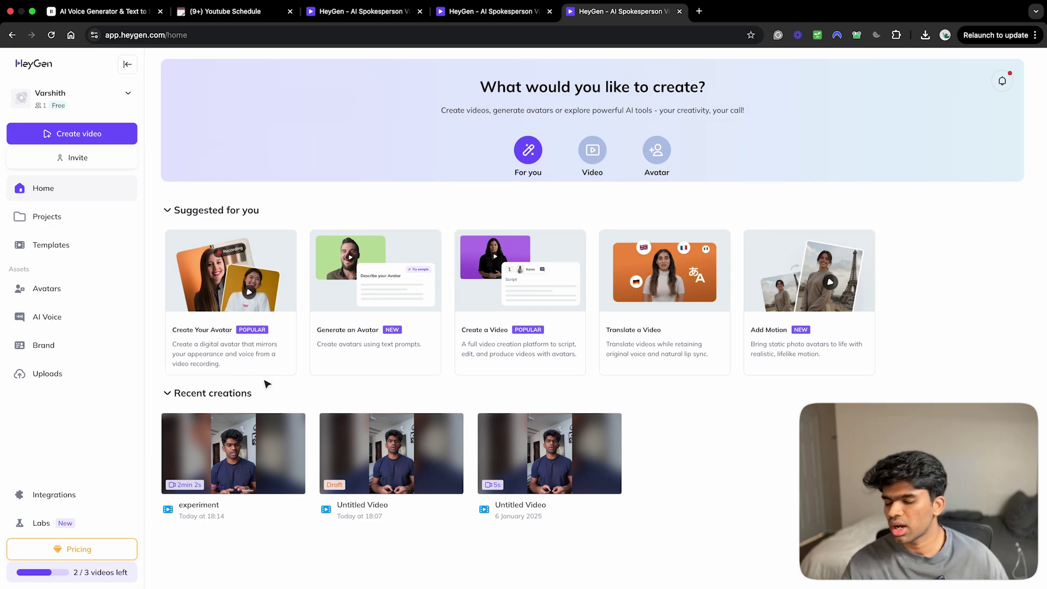
# Start Create Your Avatar, which raises the pricing plans for used-up free avatar slots.
pyautogui.click(241, 336)
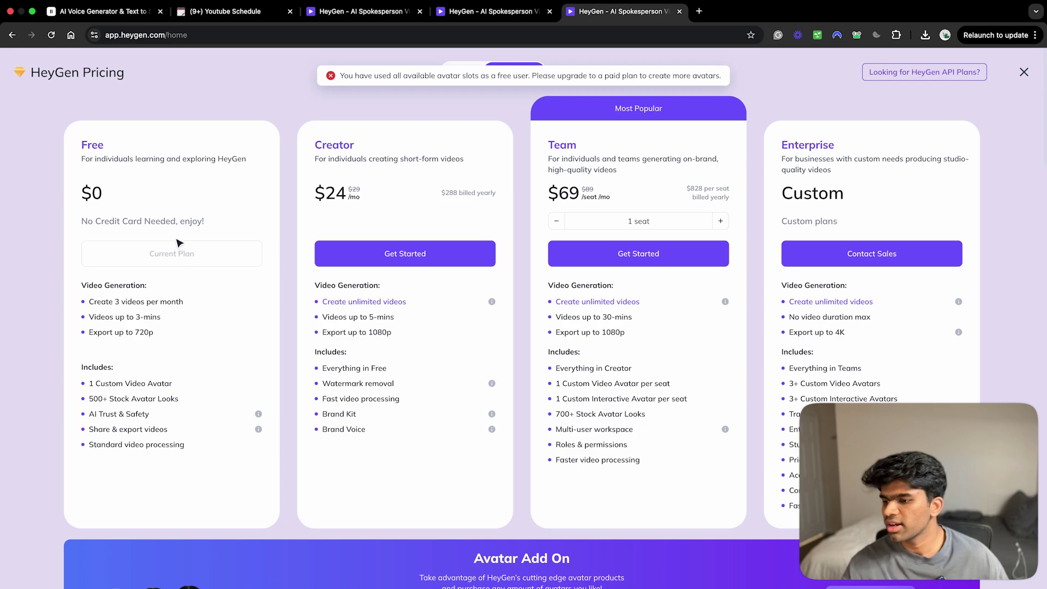
pyautogui.scroll(5, 151, 442)
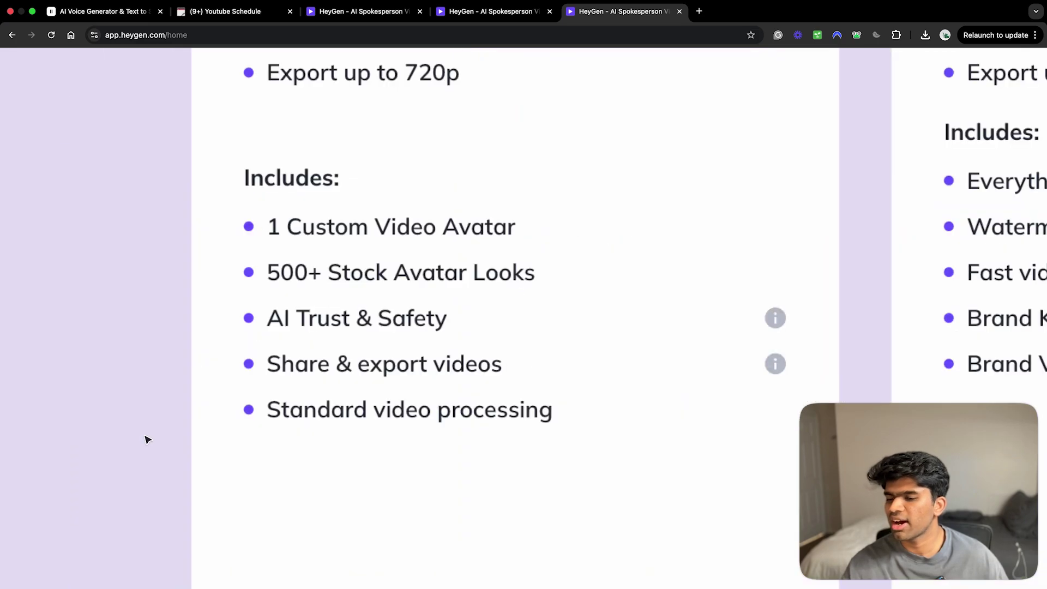
pyautogui.scroll(1, 365, 297)
pyautogui.scroll(-5, 450, 279)
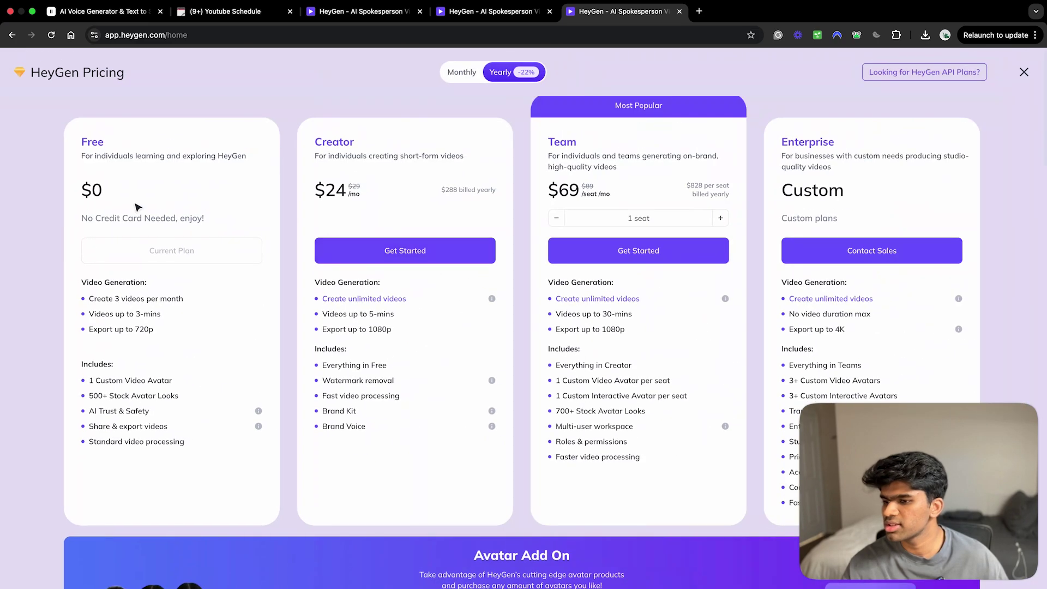
pyautogui.scroll(5, 150, 327)
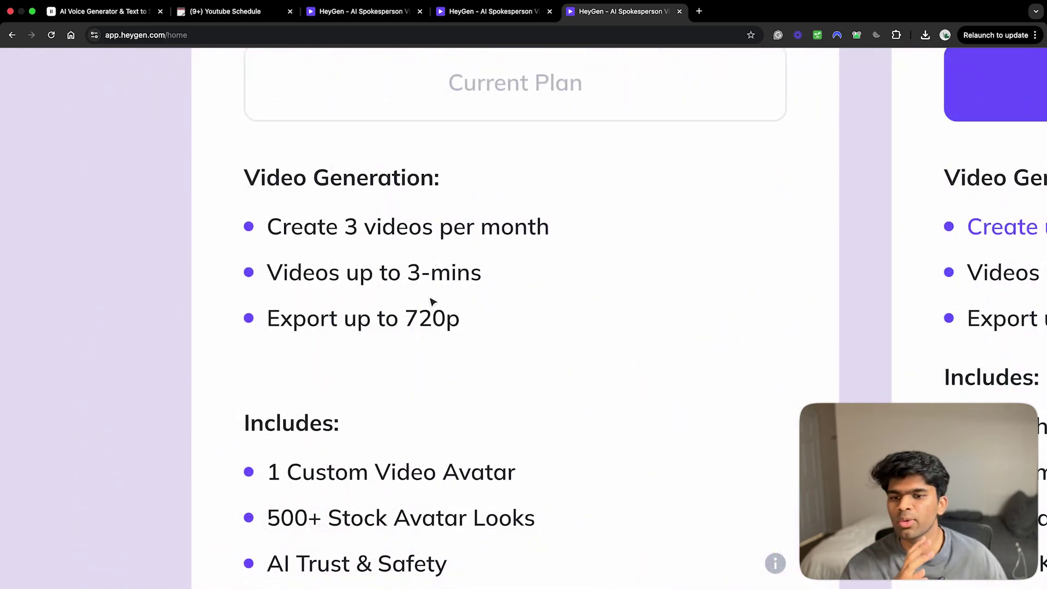
pyautogui.scroll(-3, 432, 302)
pyautogui.scroll(-2, 490, 319)
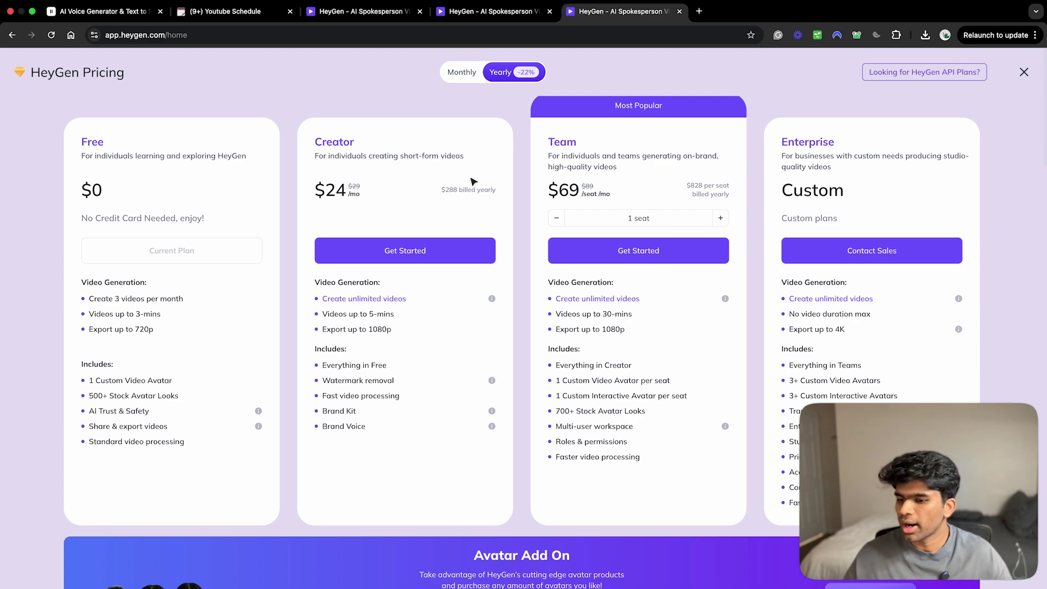
pyautogui.scroll(-3, 369, 351)
pyautogui.scroll(3, 368, 351)
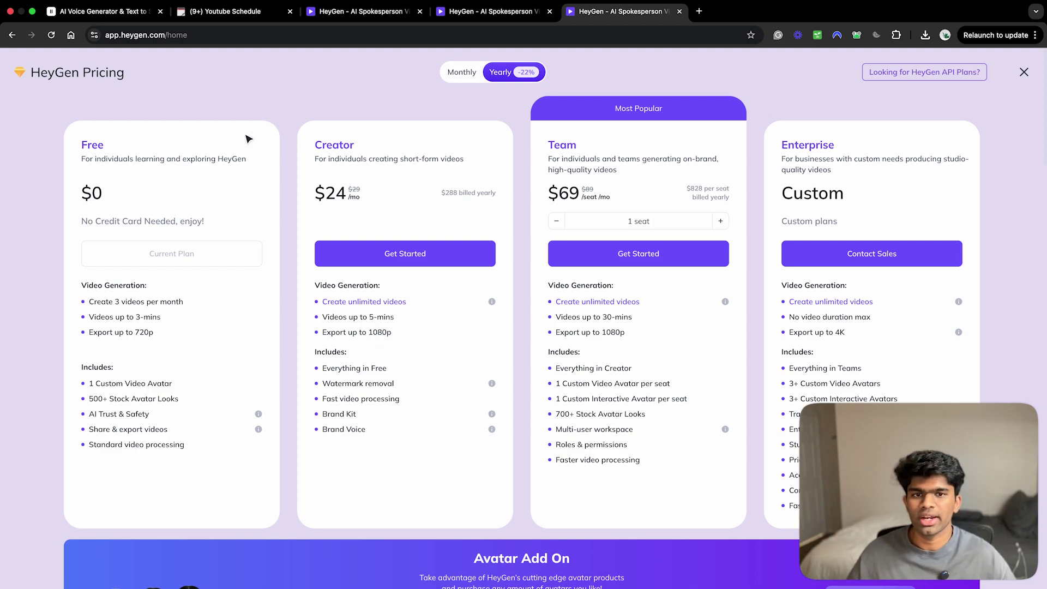
# Dismiss pricing, create a blank portrait avatar video, then retry Create Avatar, hitting the no-slots warning.
pyautogui.click(1024, 73)
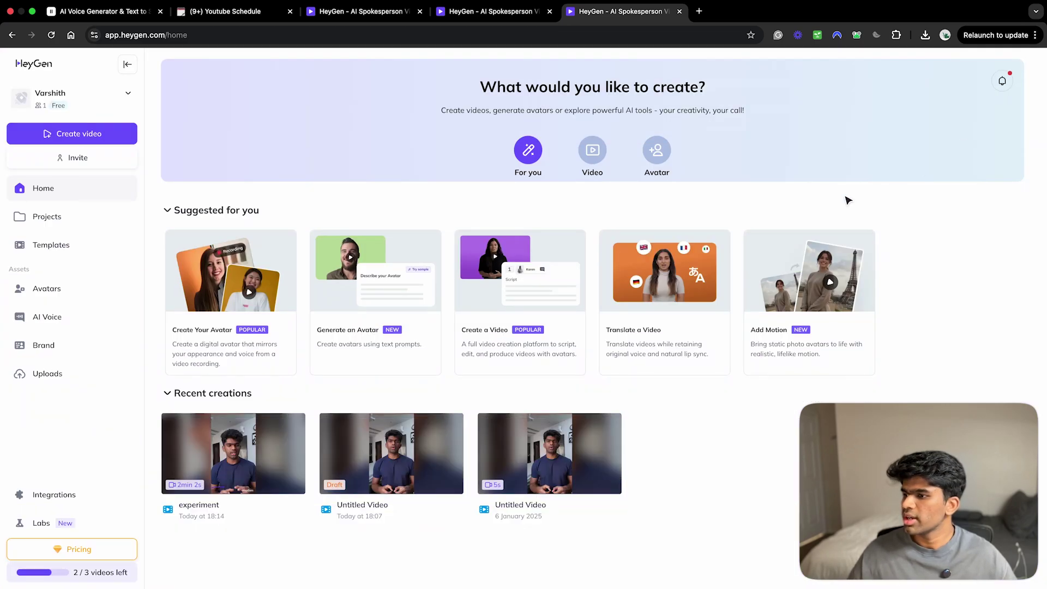
pyautogui.click(89, 145)
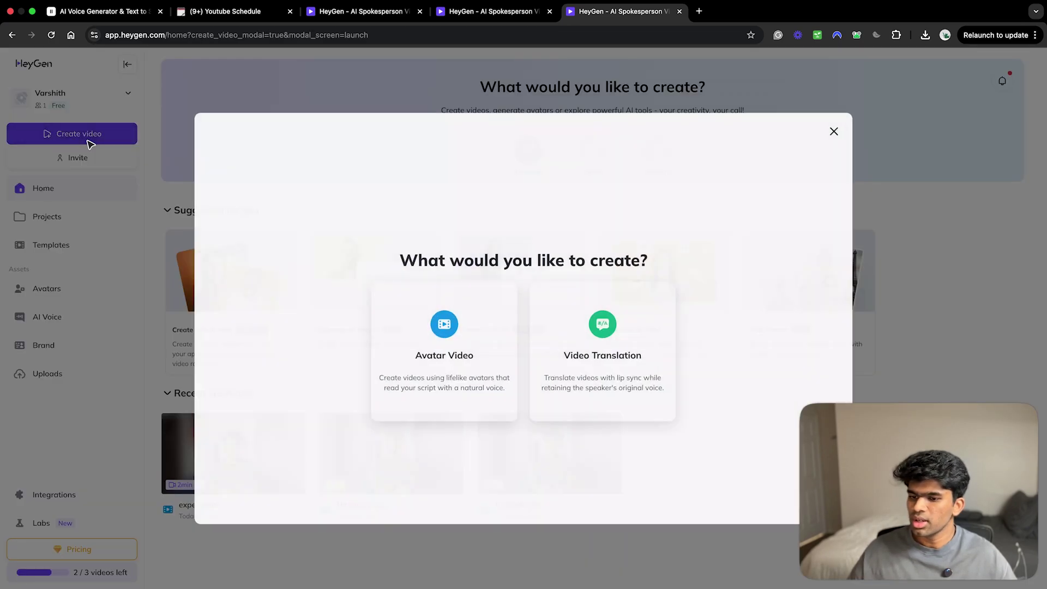
pyautogui.click(449, 375)
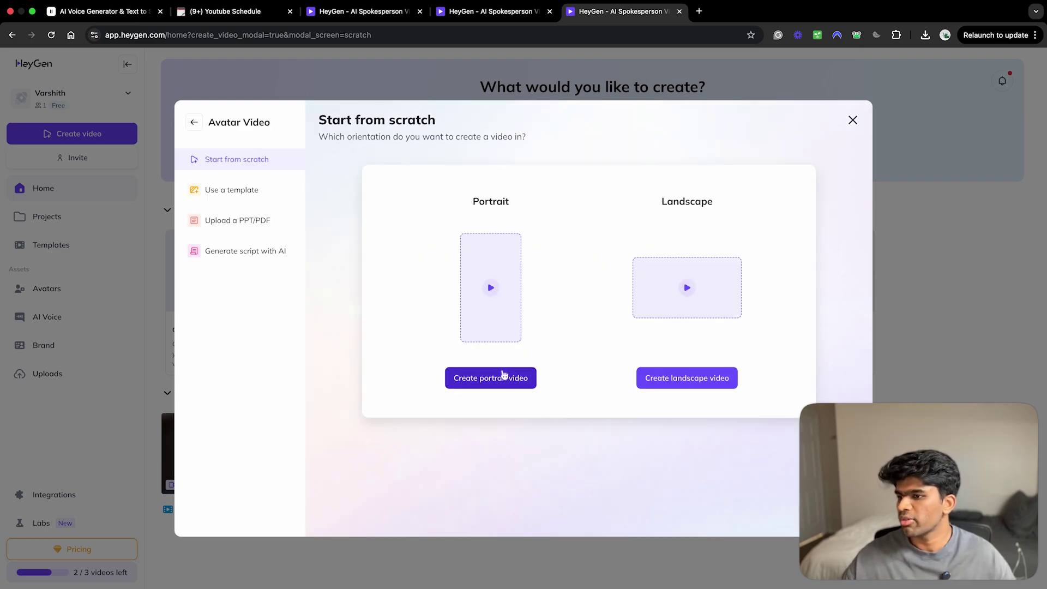
pyautogui.click(503, 380)
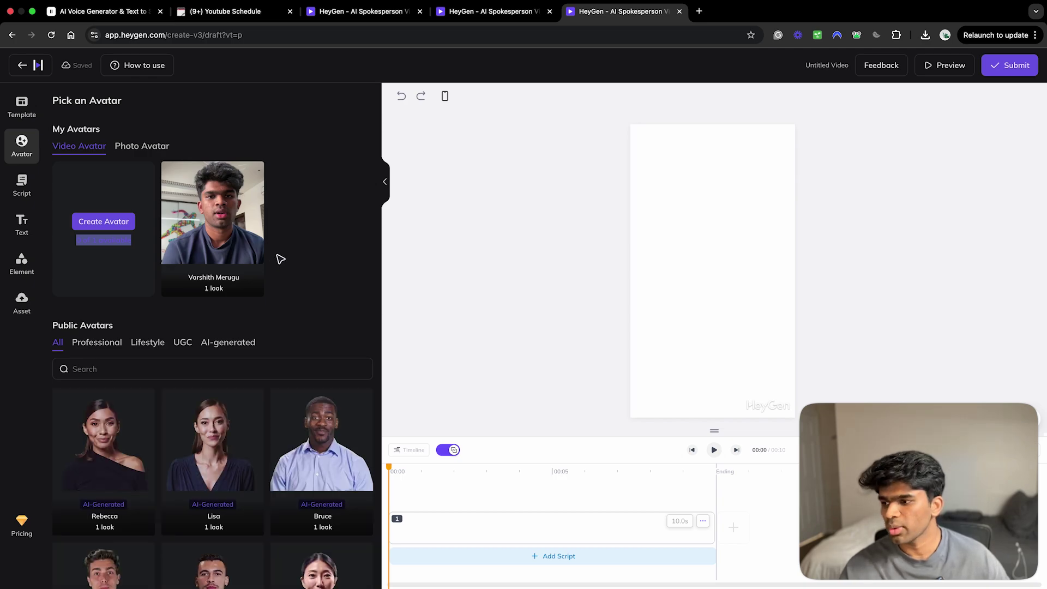
pyautogui.click(119, 221)
pyautogui.scroll(-3, 246, 462)
pyautogui.scroll(3, 237, 455)
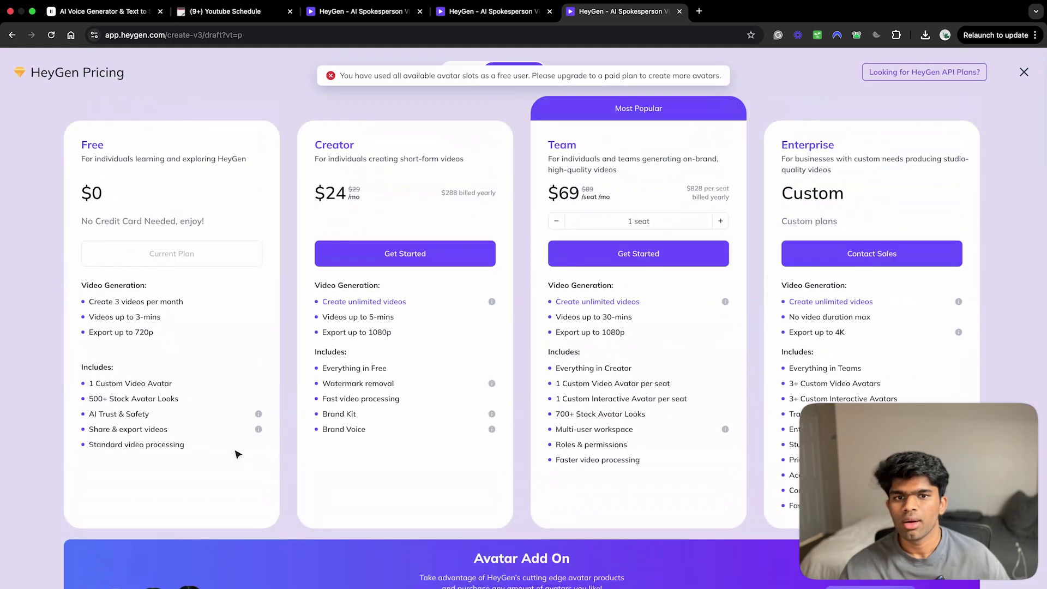
# Dismiss pricing and switch Chrome to a different browser profile.
pyautogui.click(1022, 73)
pyautogui.click(944, 35)
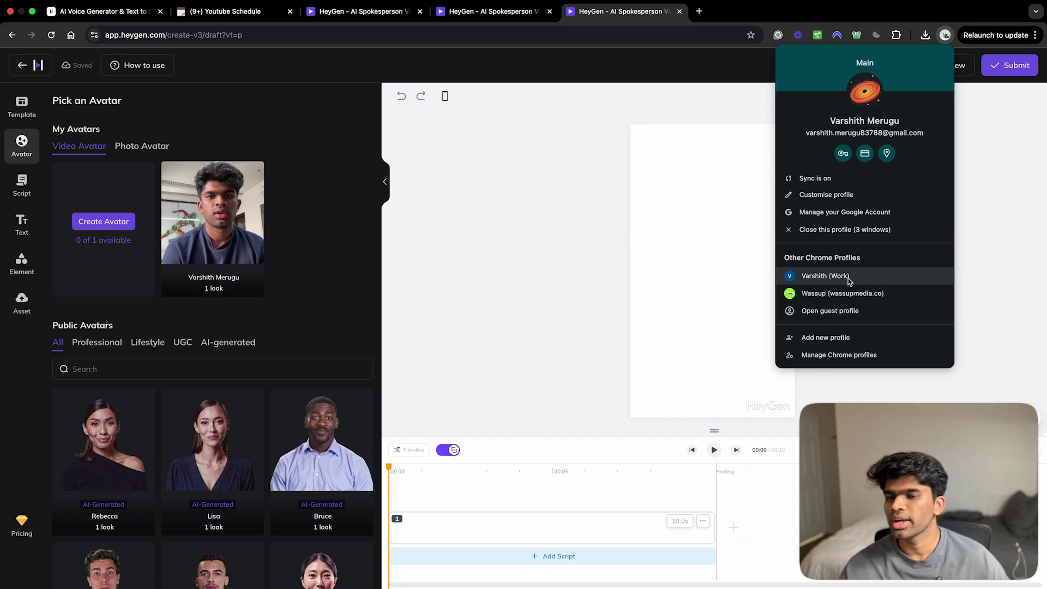
pyautogui.click(826, 276)
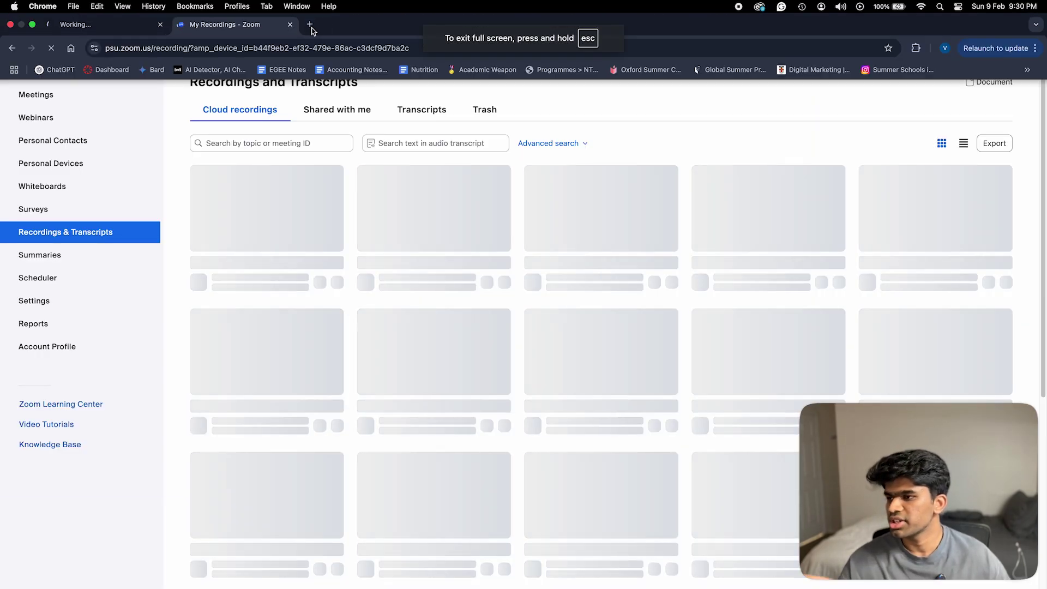
# Search 'heygen' in a new tab and reach the HeyGen sign-in page.
pyautogui.click(309, 24)
pyautogui.write('hey')
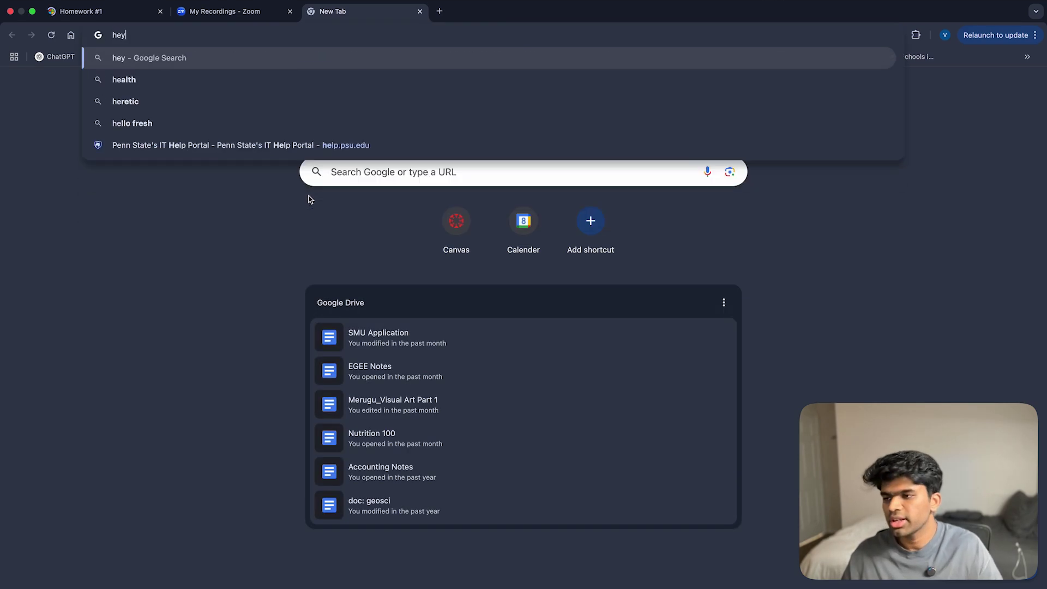
pyautogui.write('gen')
pyautogui.press('Return')
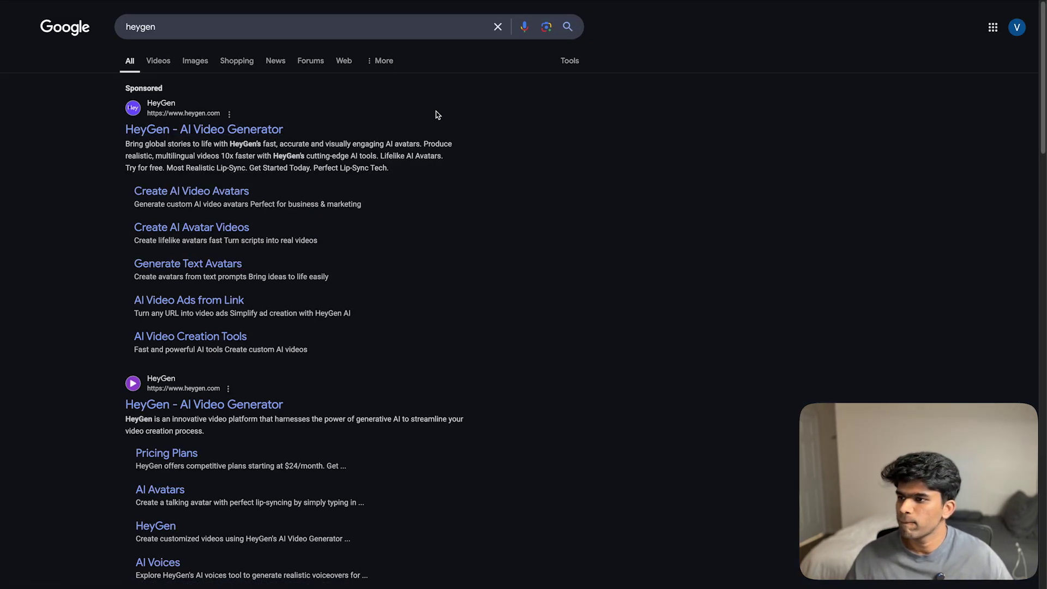
pyautogui.click(276, 131)
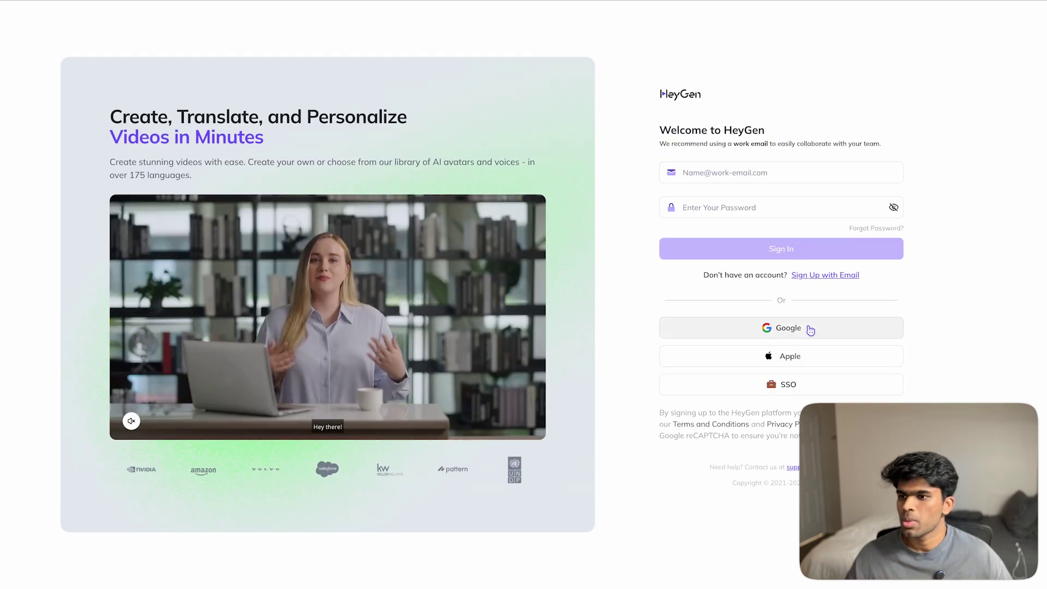
# Sign in with Google, choose the Free plan and keep English as the language.
pyautogui.click(806, 328)
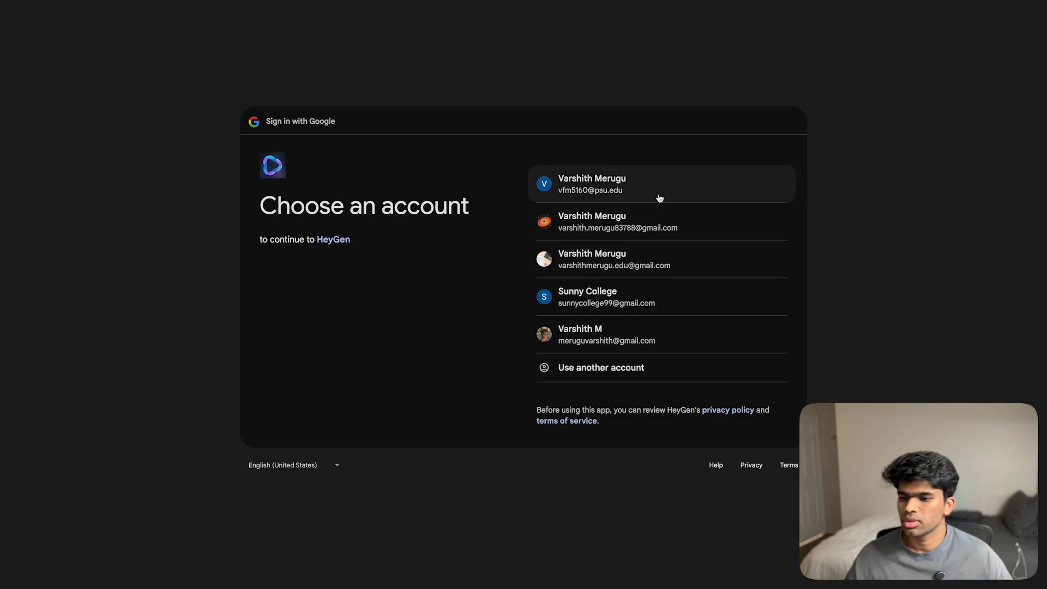
pyautogui.click(617, 228)
pyautogui.click(739, 352)
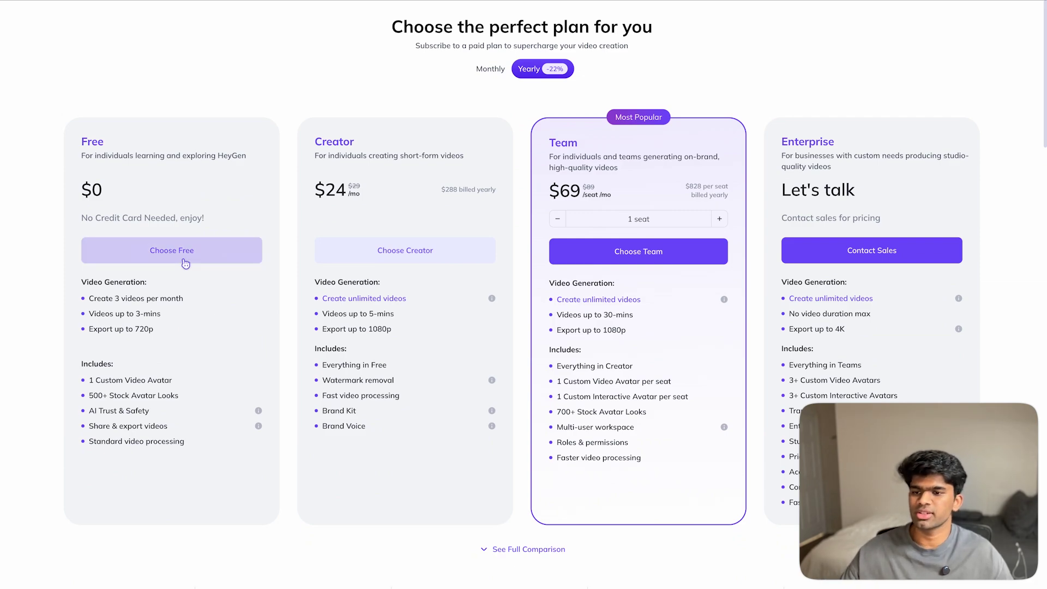
pyautogui.click(185, 261)
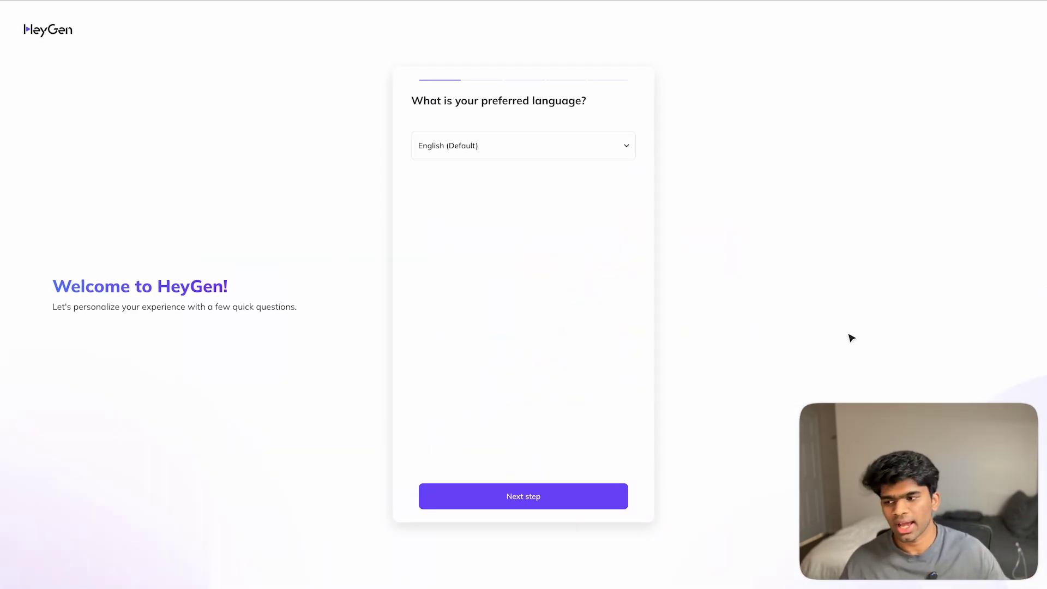
pyautogui.click(513, 495)
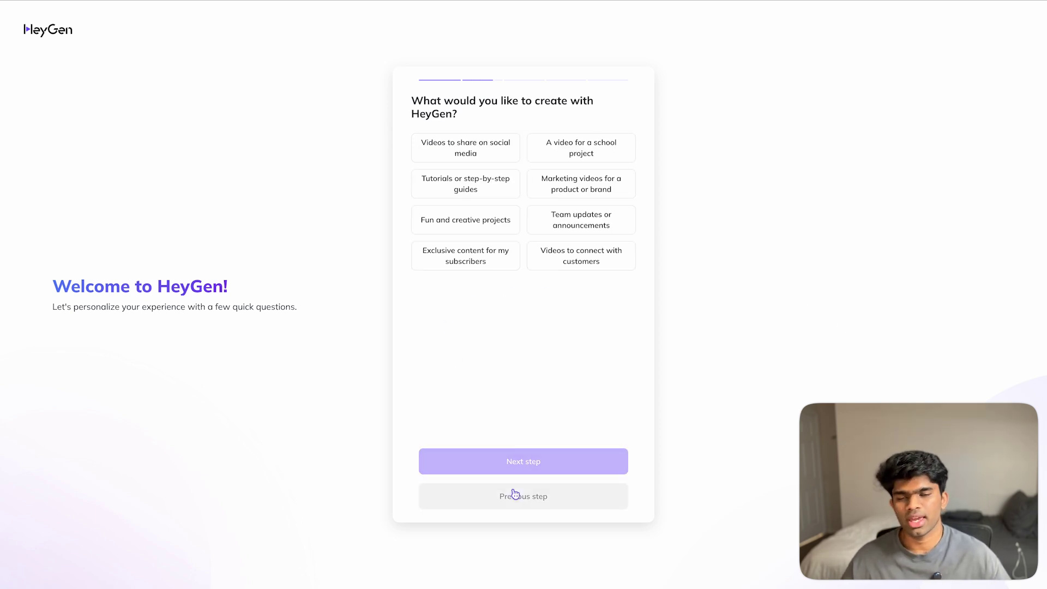
# Answer the questionnaire: social media use, Student role, team of 2-9, heard via TikTok, and submit.
pyautogui.click(489, 149)
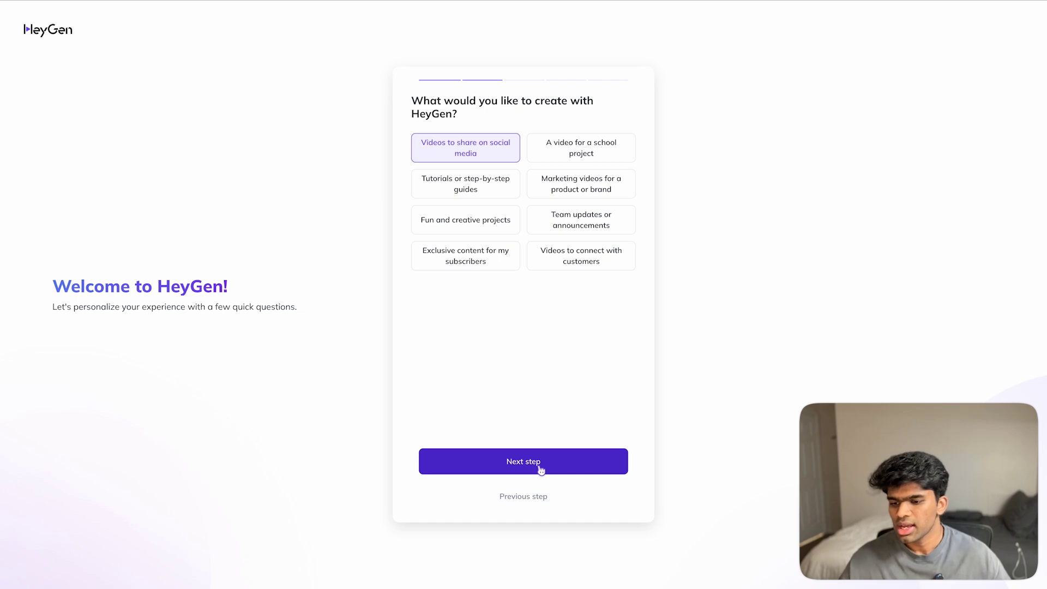
pyautogui.click(540, 466)
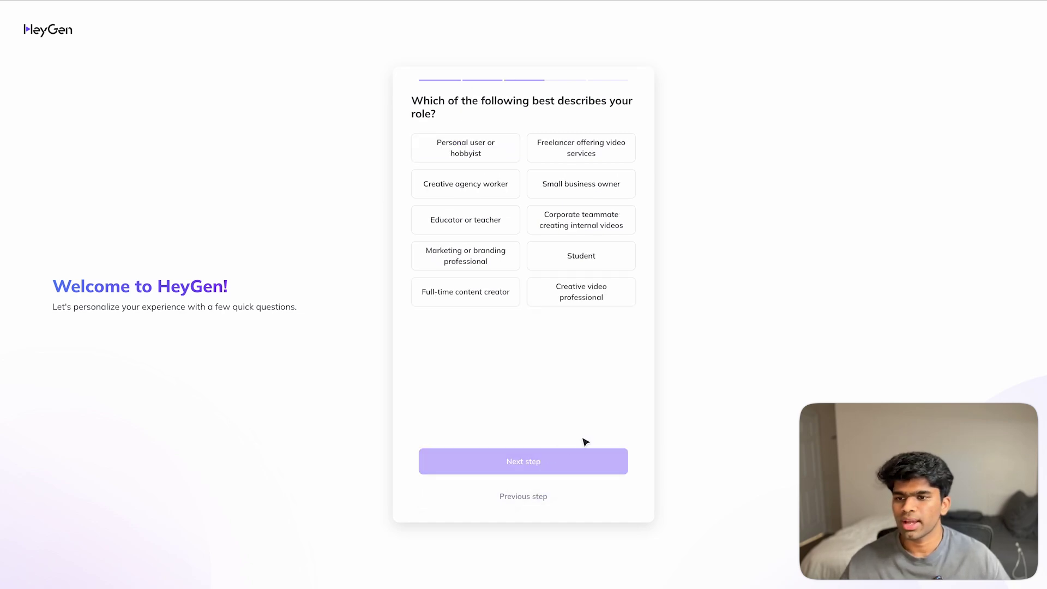
pyautogui.click(588, 266)
pyautogui.click(548, 463)
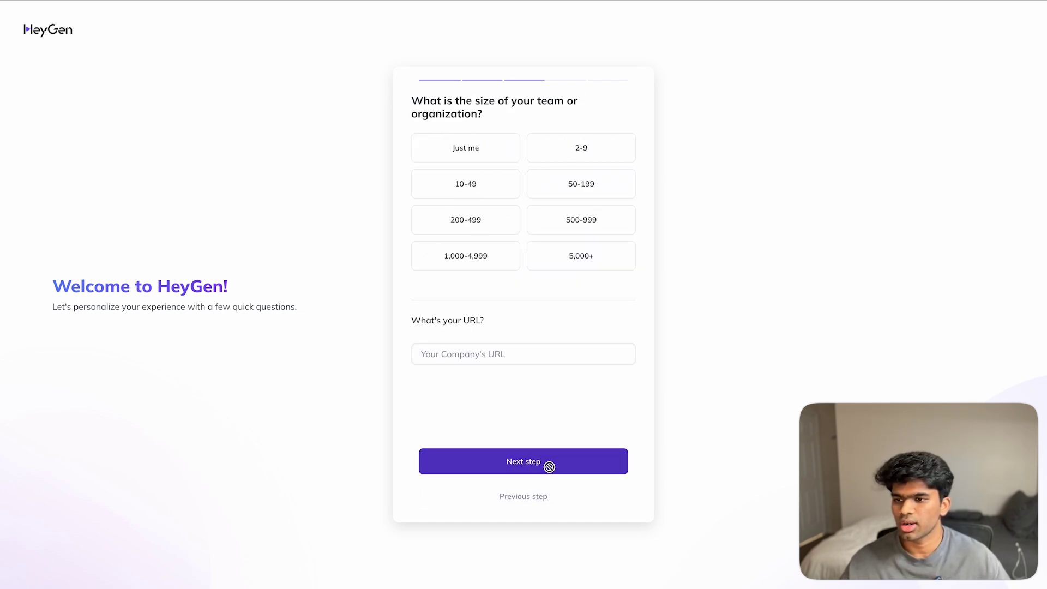
pyautogui.click(544, 149)
pyautogui.click(507, 456)
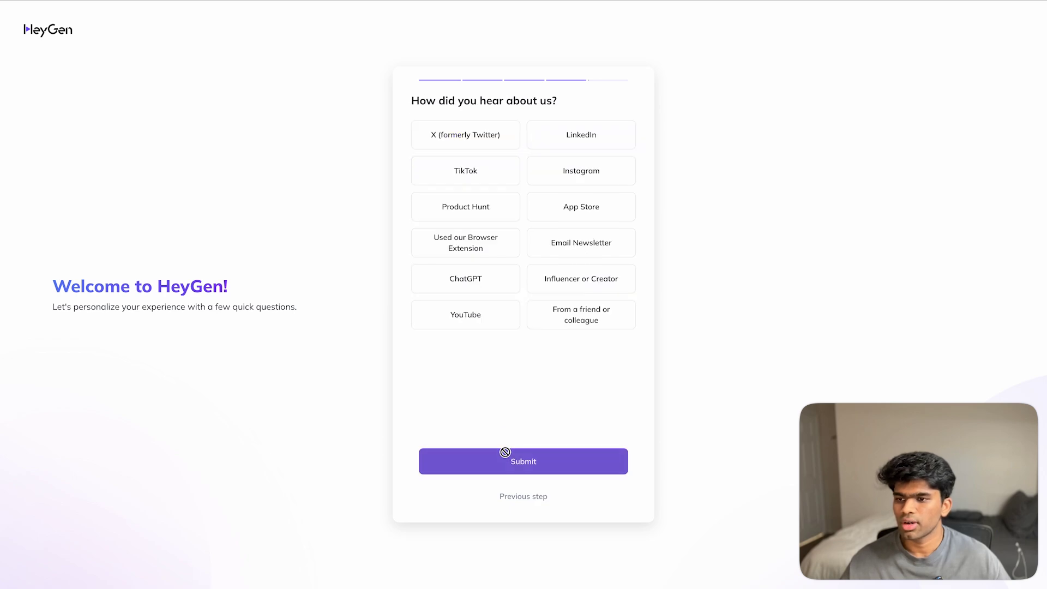
pyautogui.click(487, 172)
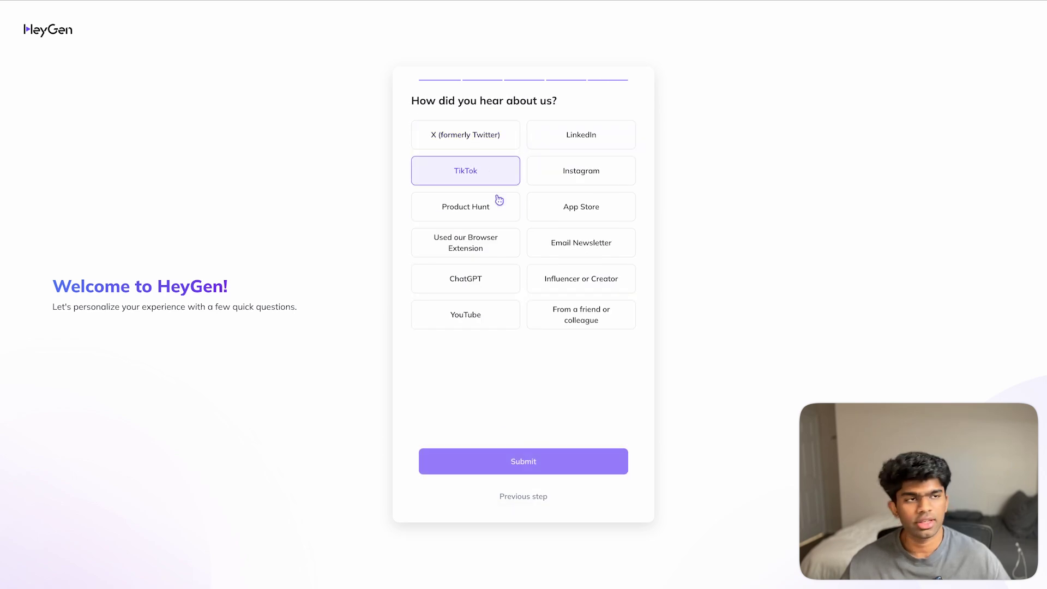
pyautogui.click(548, 460)
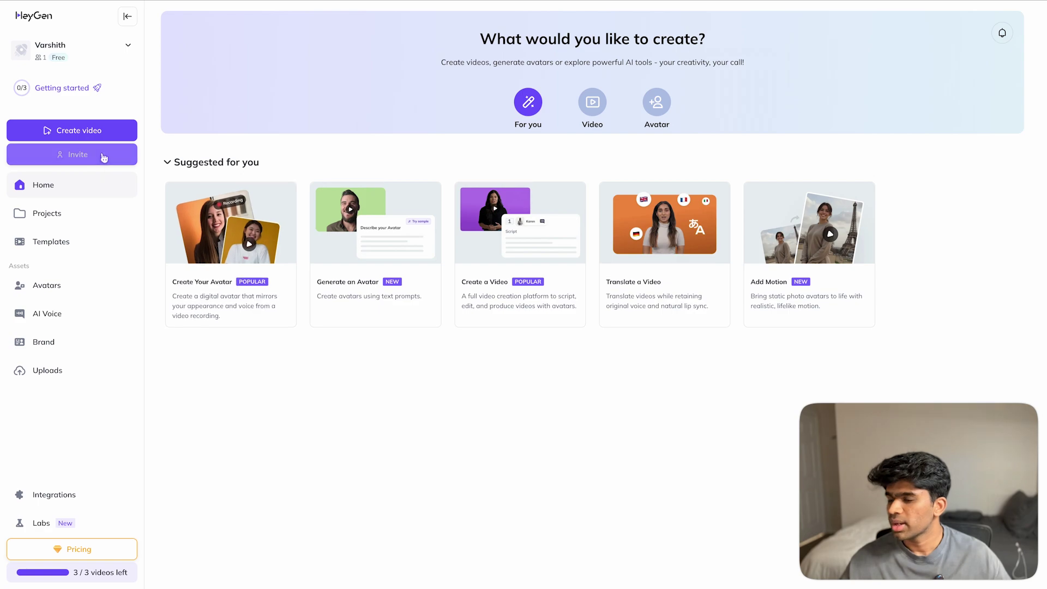
# Create a portrait avatar video from the starter template, then begin Create Avatar through Get Started.
pyautogui.click(108, 133)
pyautogui.click(480, 367)
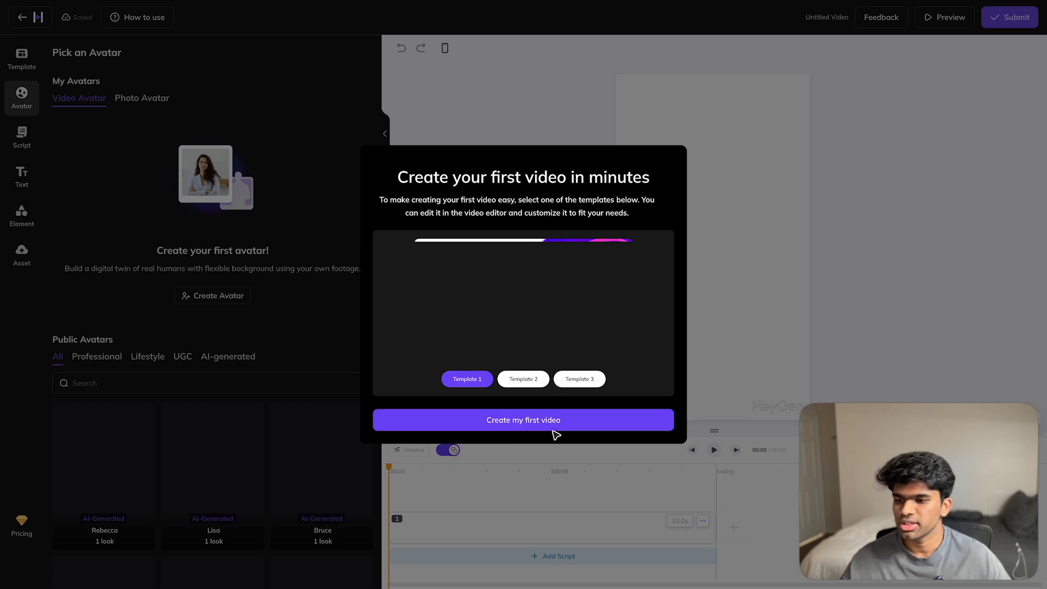
pyautogui.click(554, 421)
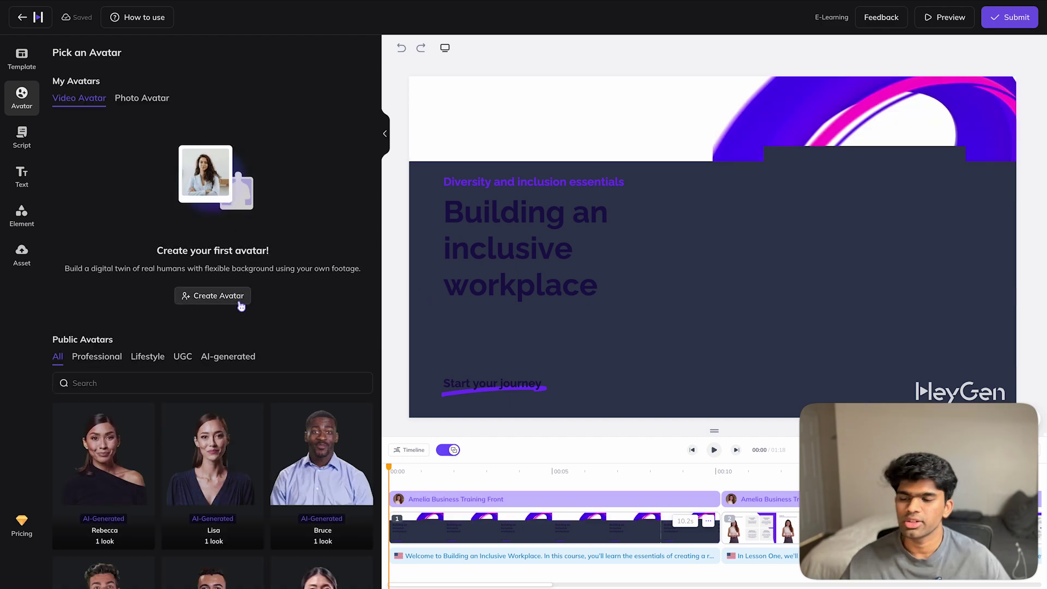
pyautogui.click(241, 301)
pyautogui.click(515, 320)
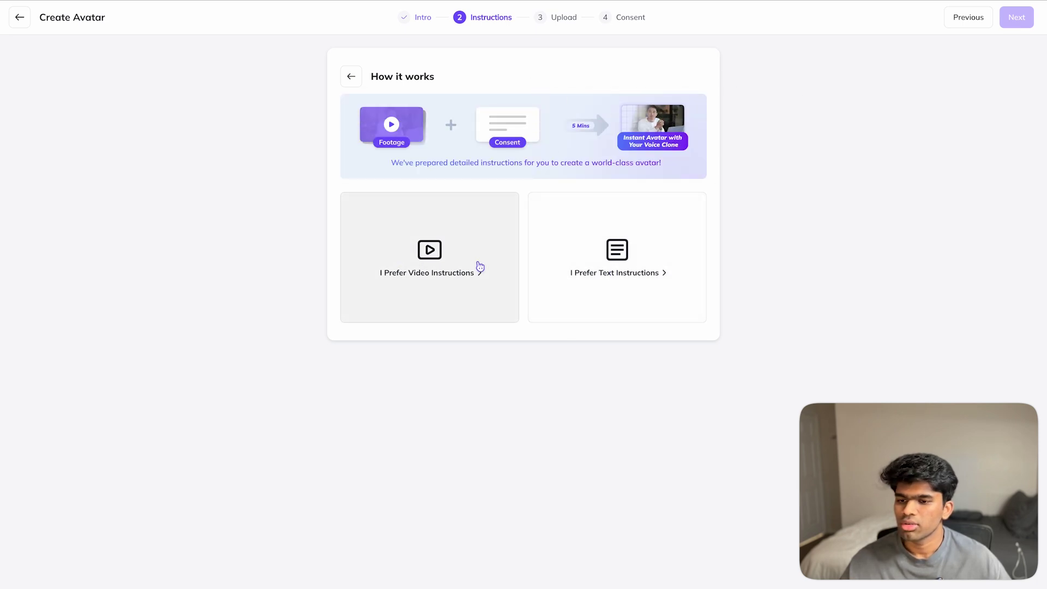
# Choose text footage instructions, then move between profiles and desktops toward the main HeyGen editor.
pyautogui.click(591, 295)
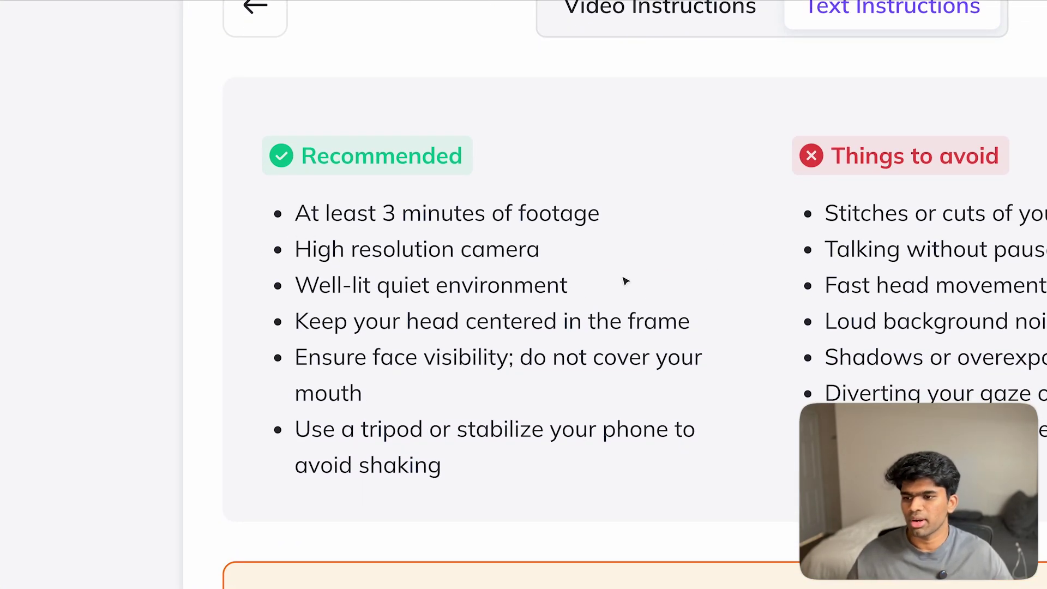
pyautogui.scroll(-1, 680, 289)
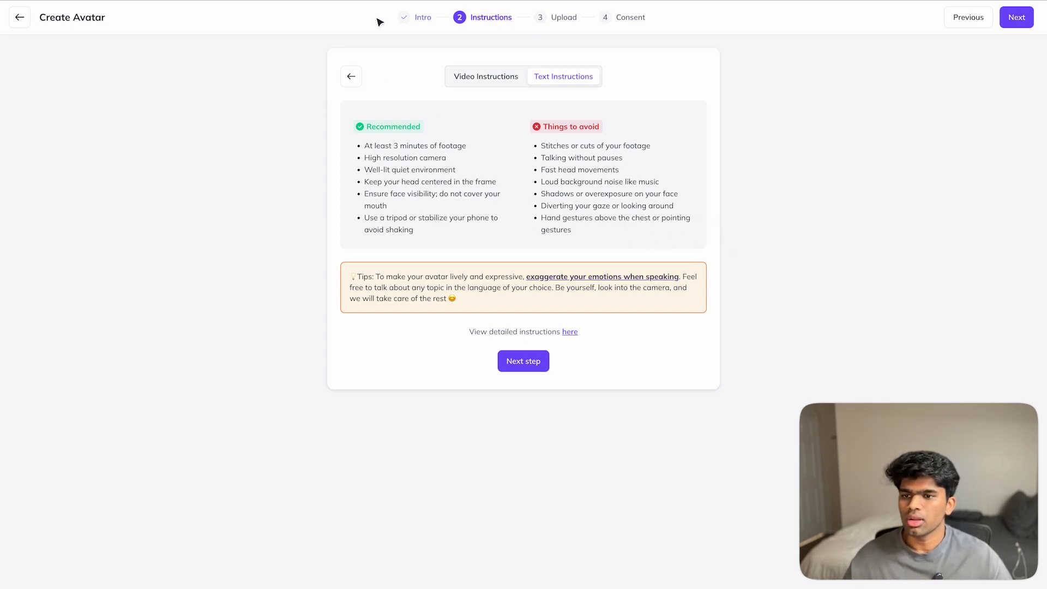
pyautogui.hotkey('ctrl', 'Up')
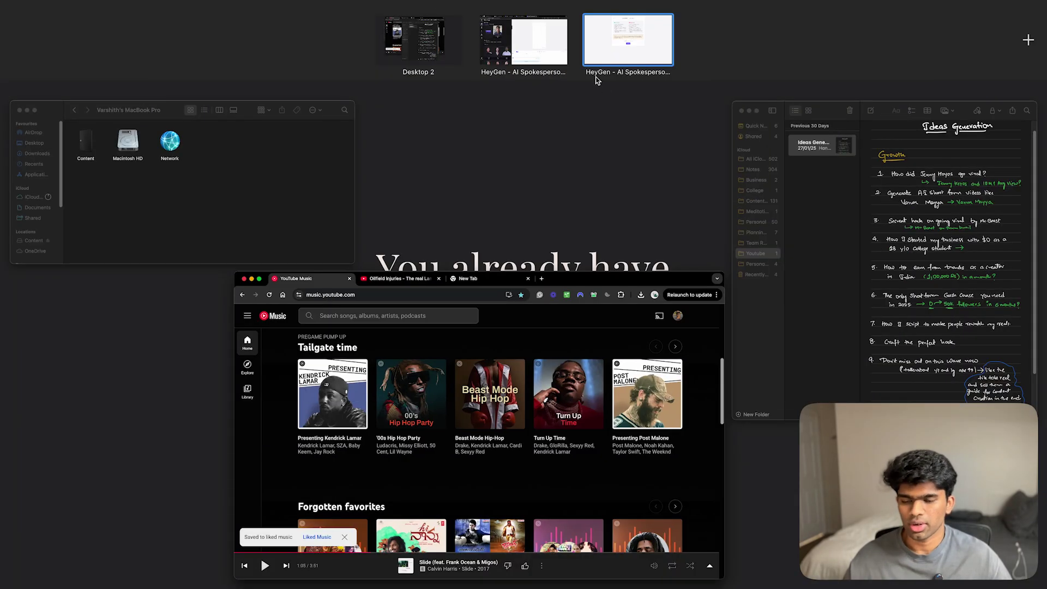
pyautogui.click(591, 77)
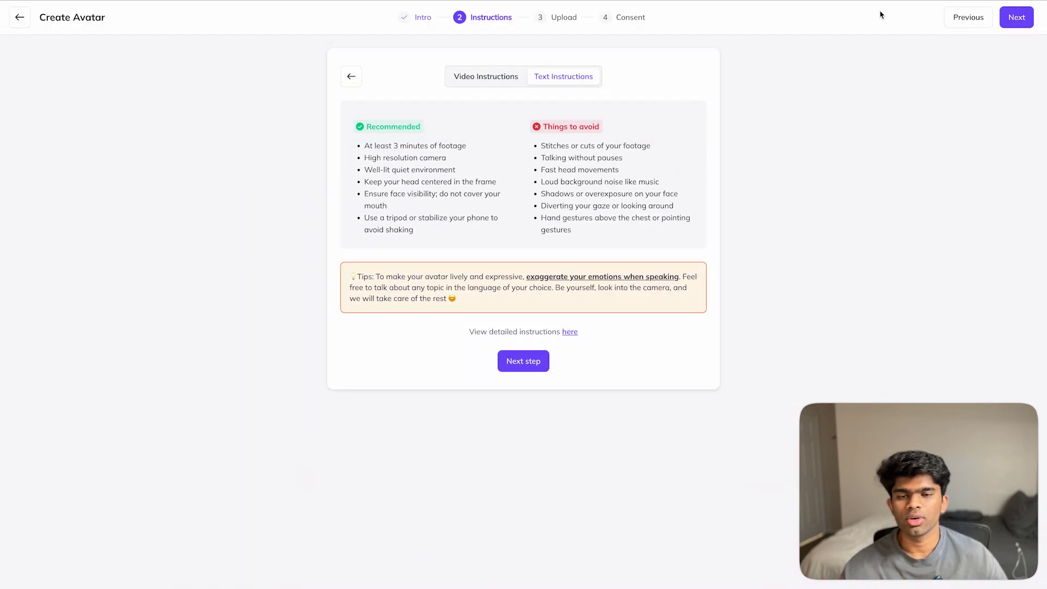
pyautogui.click(944, 48)
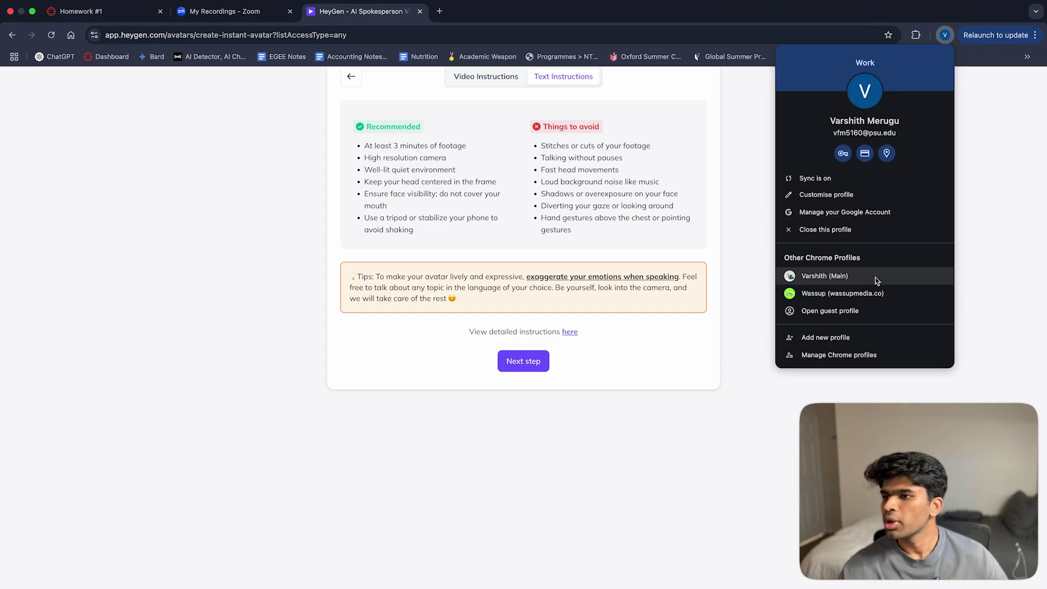
pyautogui.click(875, 278)
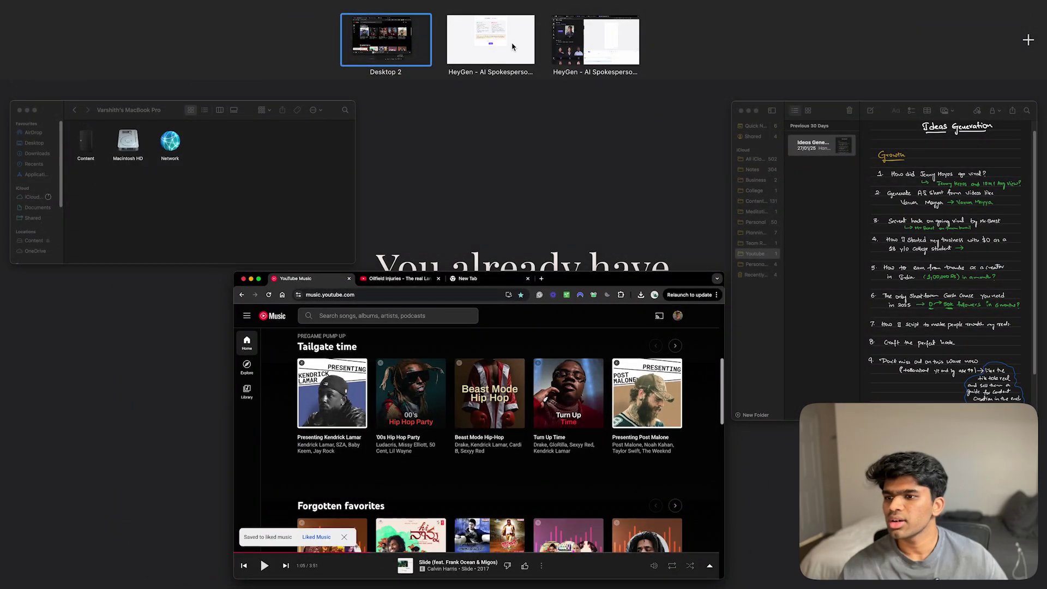
pyautogui.click(512, 46)
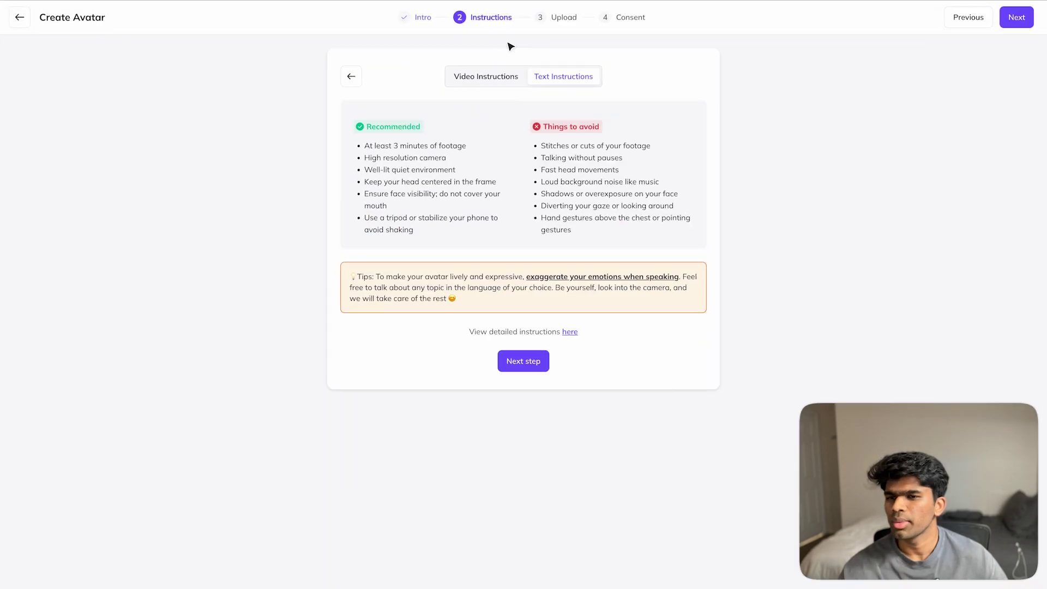
pyautogui.hotkey('ctrl', 'Up')
# Add the Varshith Merugu avatar's look to the portrait scene and open its placeholder script.
pyautogui.hotkey('ctrl', 'Right')
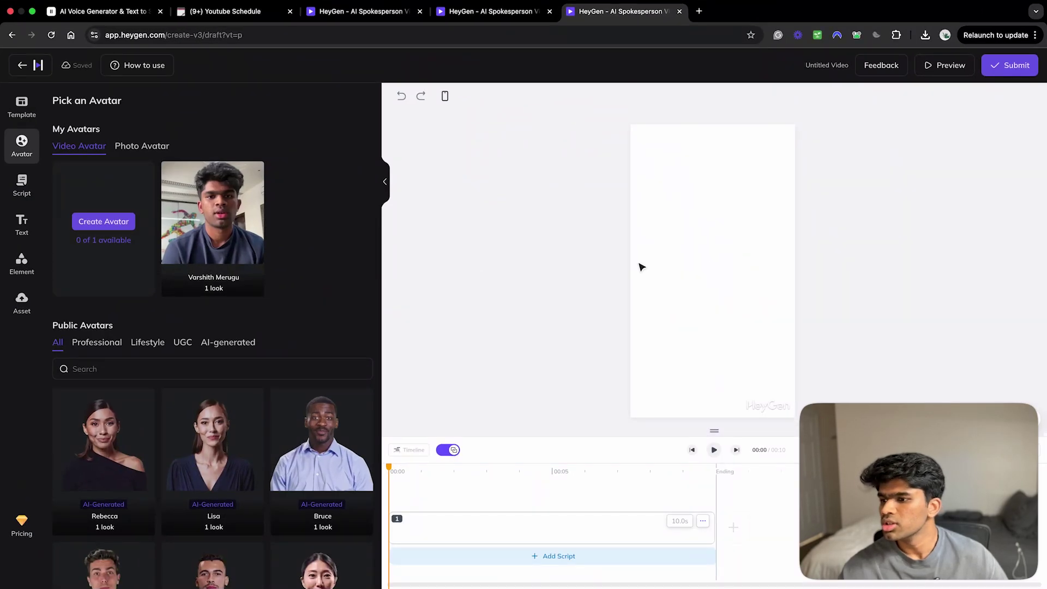
pyautogui.click(223, 204)
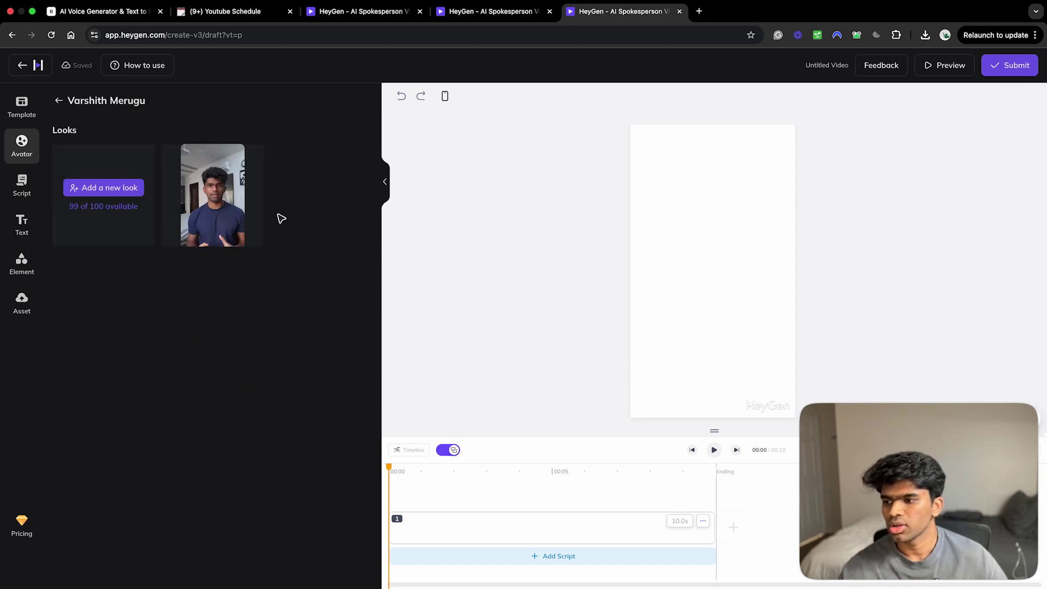
pyautogui.click(213, 201)
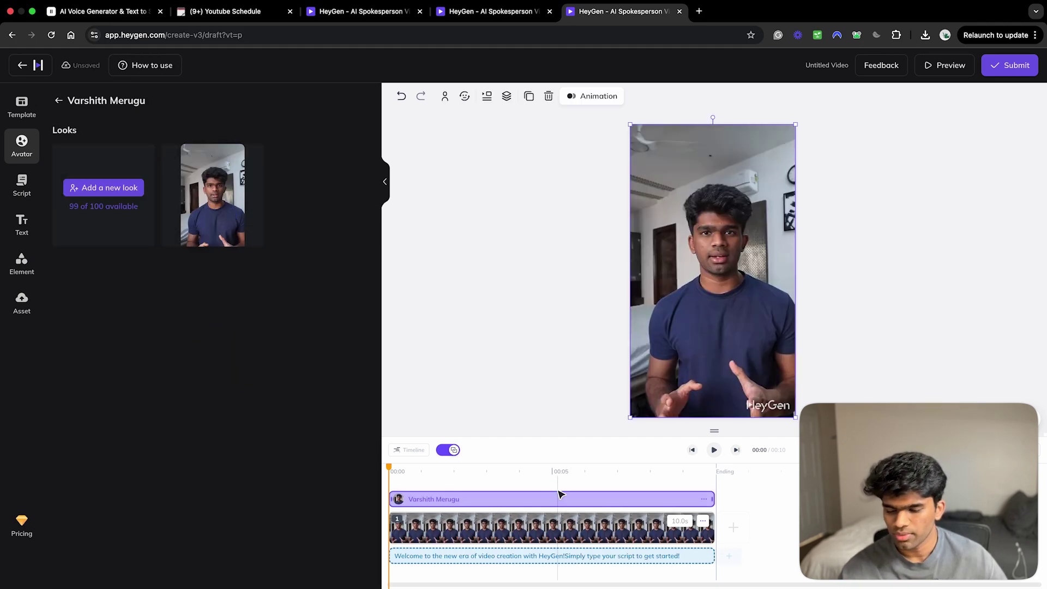
pyautogui.click(432, 556)
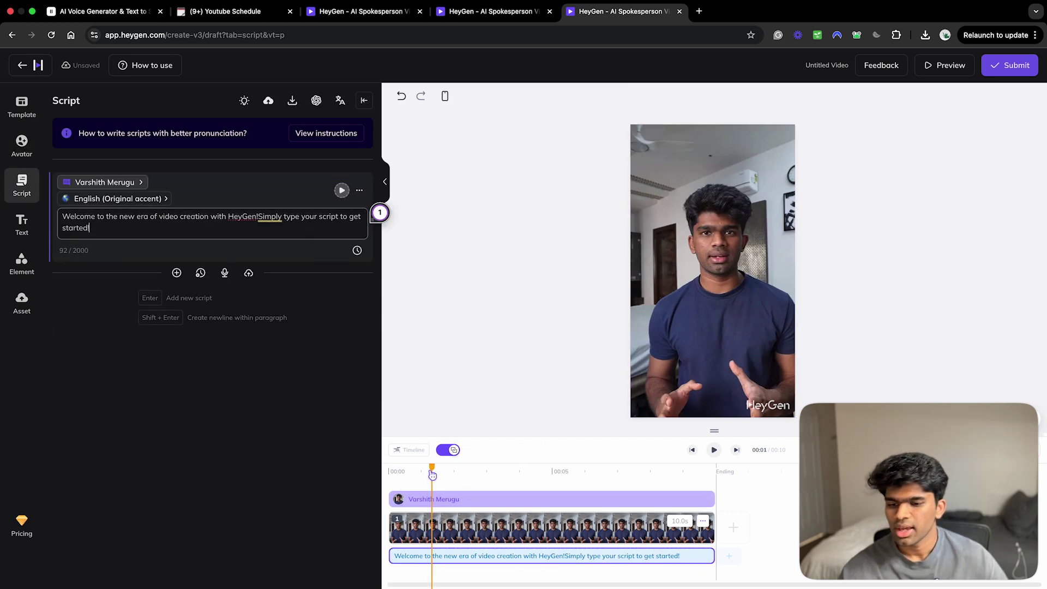
# Play the scene's default script in the cloned voice, preview the video, then Continue to Edit.
pyautogui.click(390, 468)
pyautogui.click(714, 450)
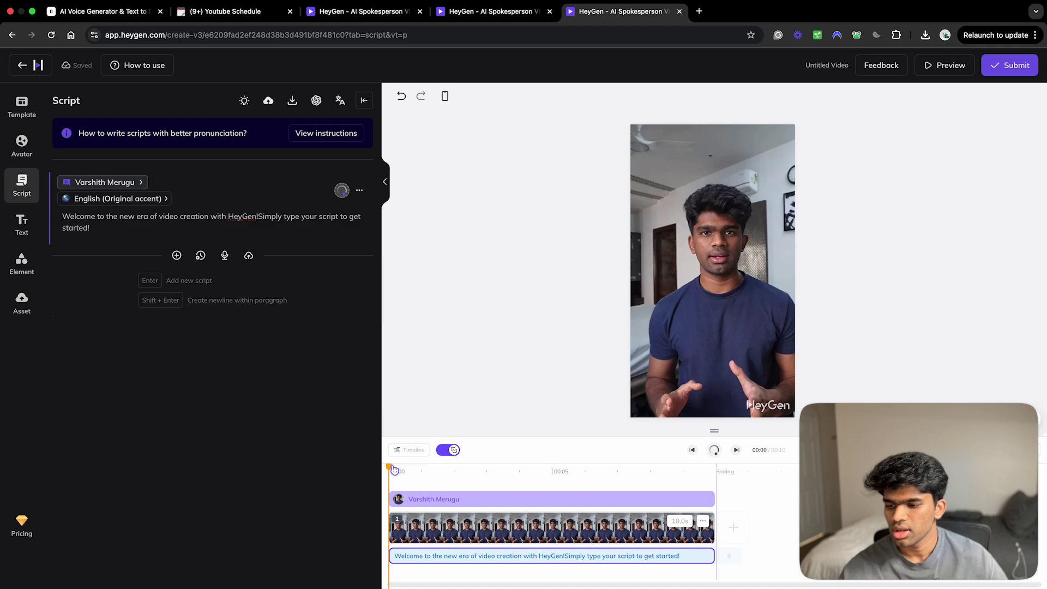
pyautogui.moveTo(395, 471); pyautogui.dragTo(416, 466)
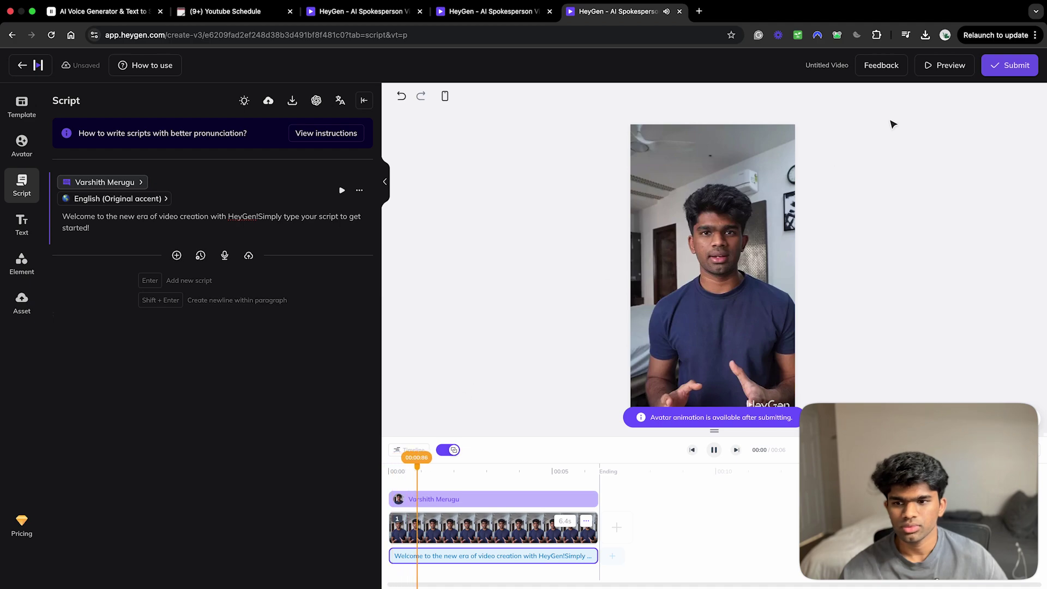
pyautogui.click(945, 65)
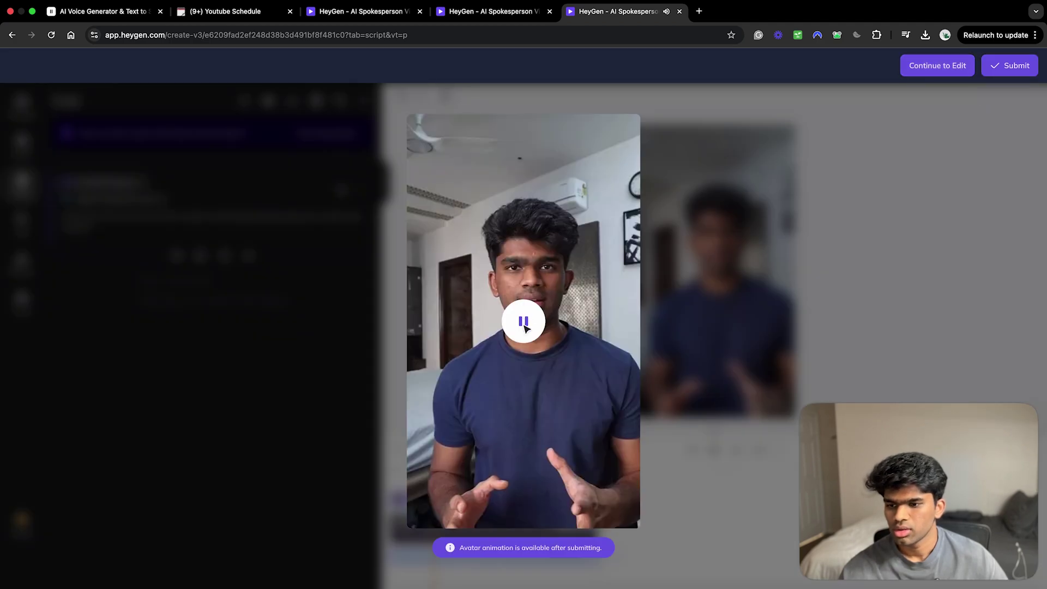
pyautogui.click(847, 231)
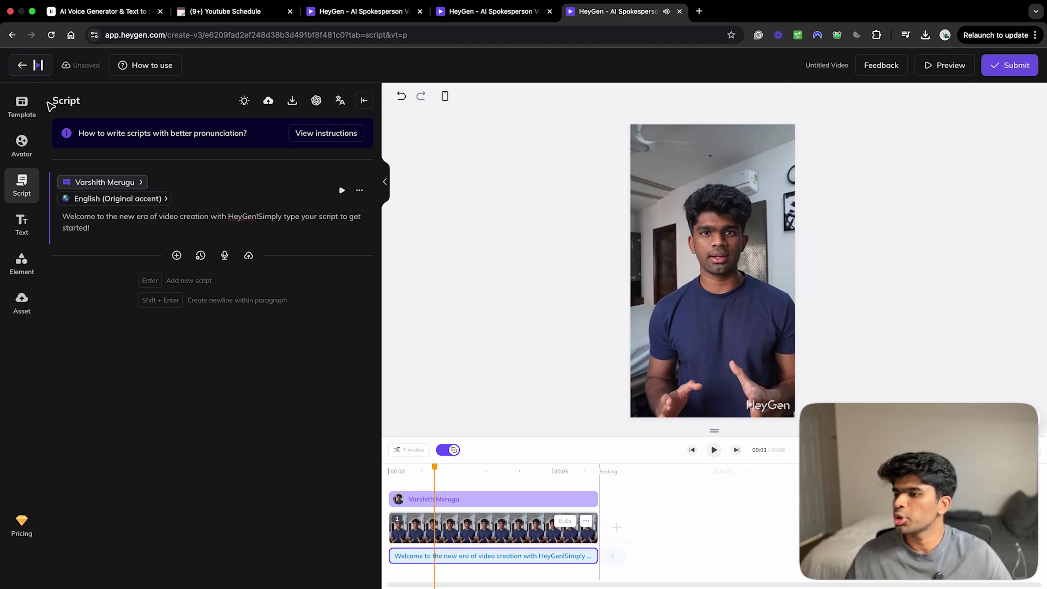
# Return Home, open Projects, watch the oldest Untitled Video and pause it.
pyautogui.click(22, 64)
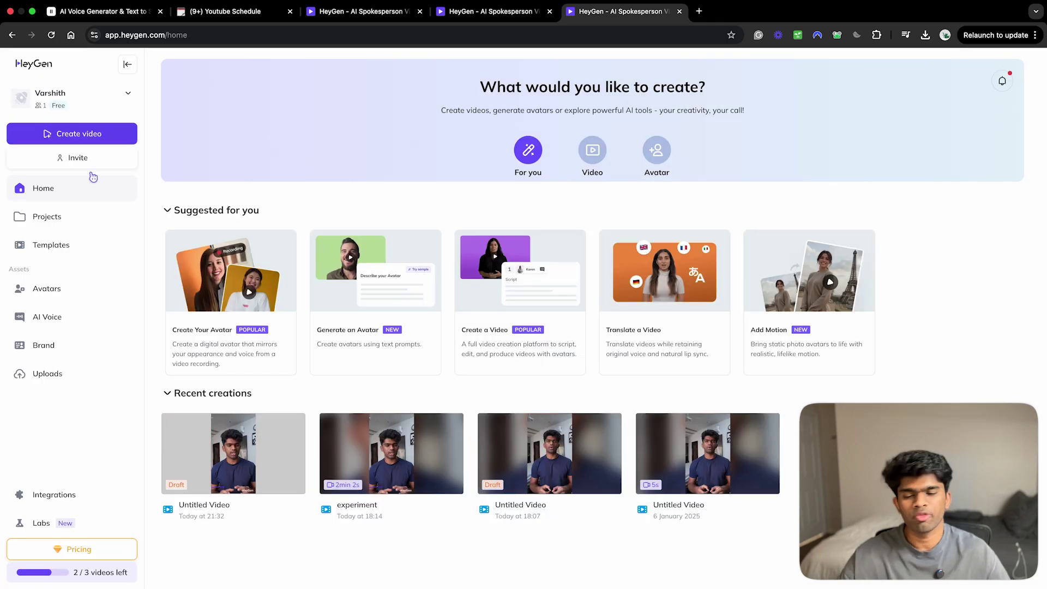
pyautogui.click(99, 218)
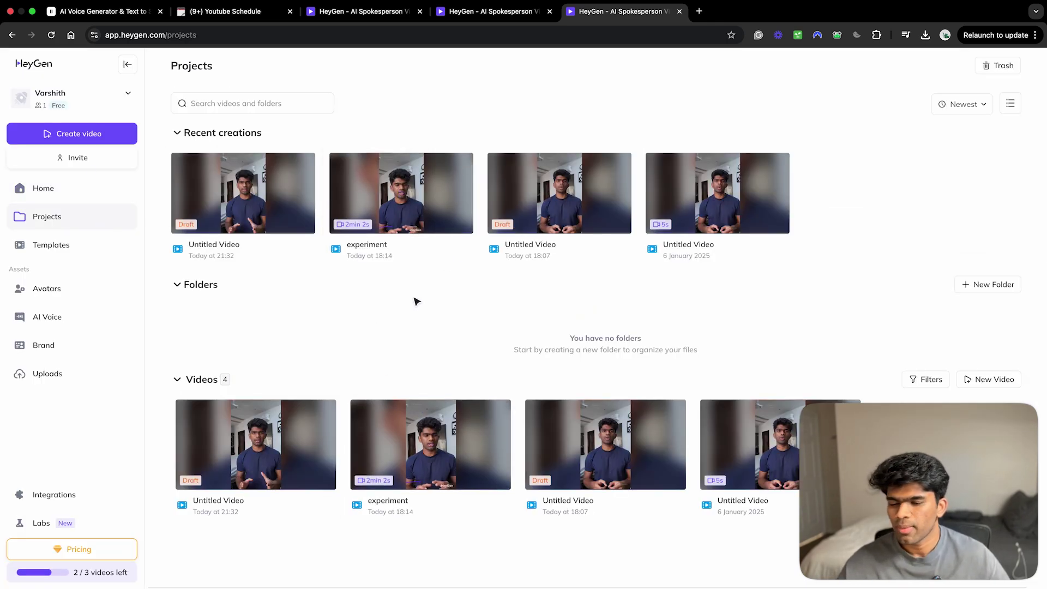
pyautogui.click(678, 212)
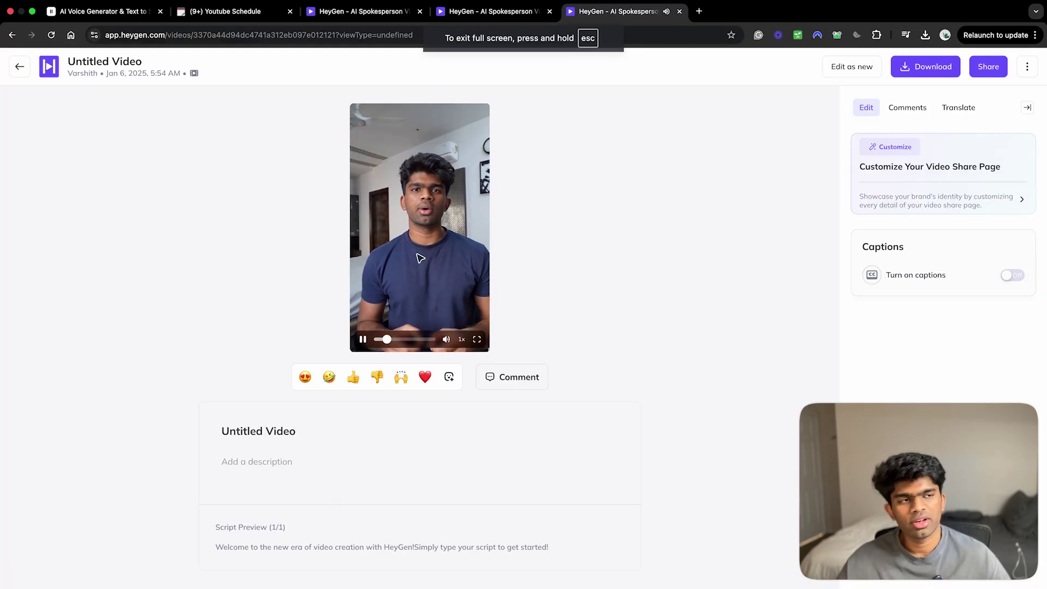
pyautogui.click(419, 261)
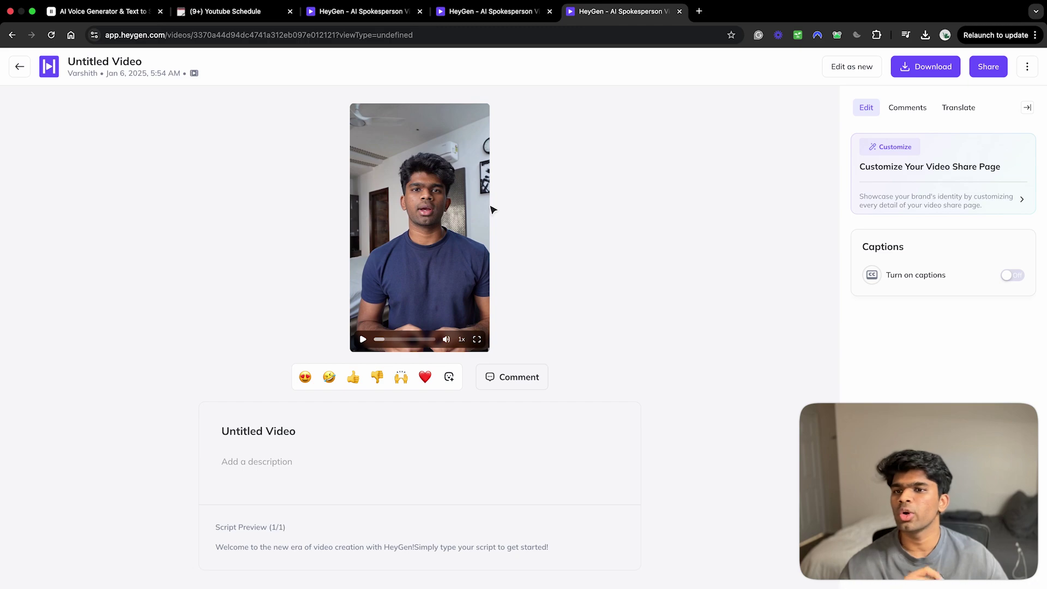
# Load ElevenLabs in a new tab and reload it, then return to the earlier ElevenLabs tab.
pyautogui.click(700, 11)
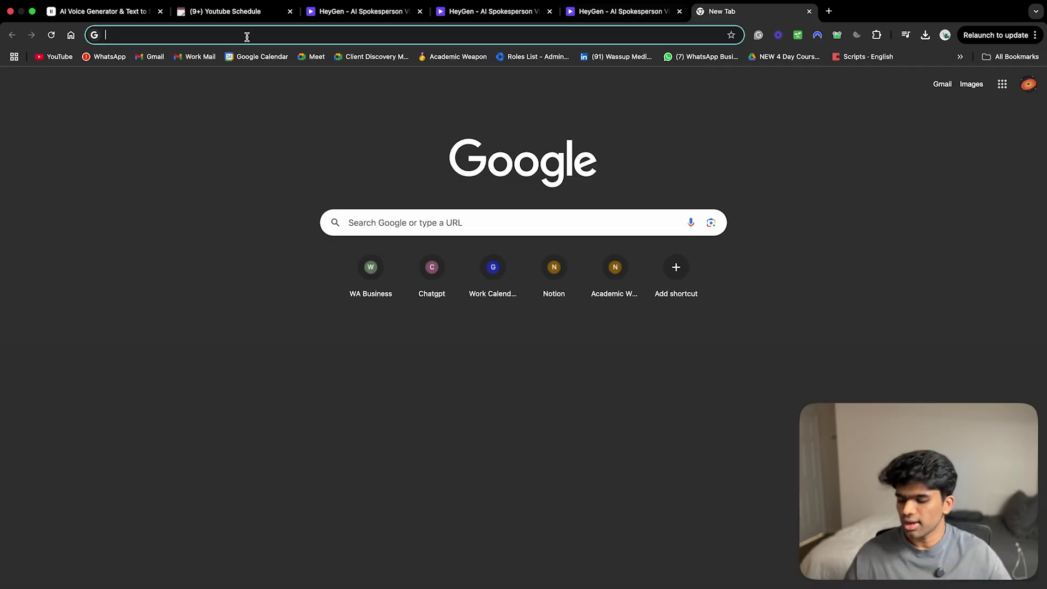
pyautogui.write('eleven')
pyautogui.press('BackSpace')
pyautogui.write('lab')
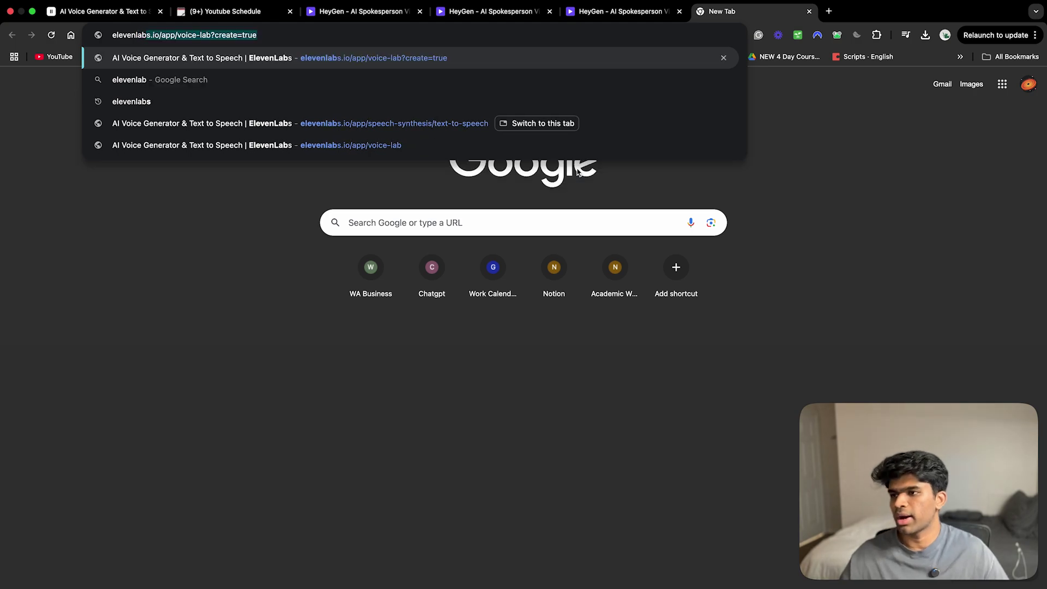
pyautogui.press('Return')
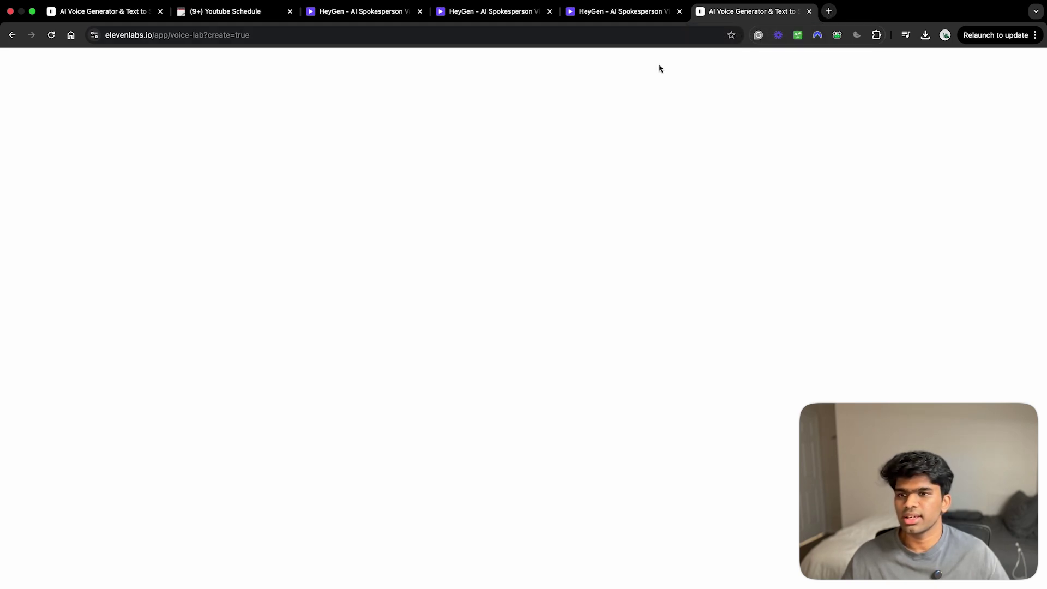
pyautogui.click(51, 47)
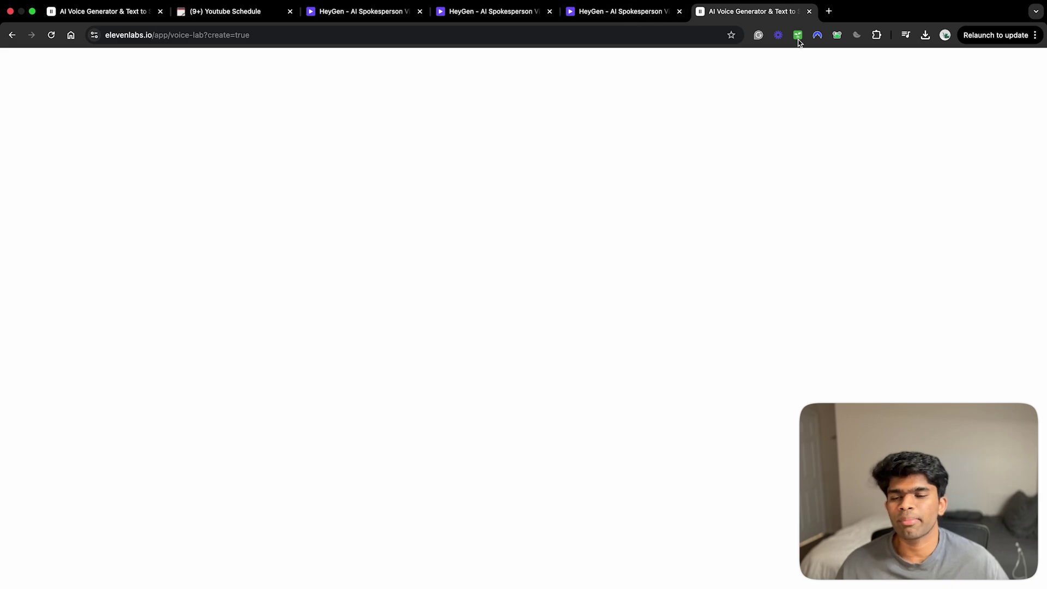
pyautogui.click(829, 10)
pyautogui.click(752, 11)
# From the ElevenLabs home dashboard, play the hooks narration, skip ahead and pause at 0:22 of 0:56.
pyautogui.click(121, 11)
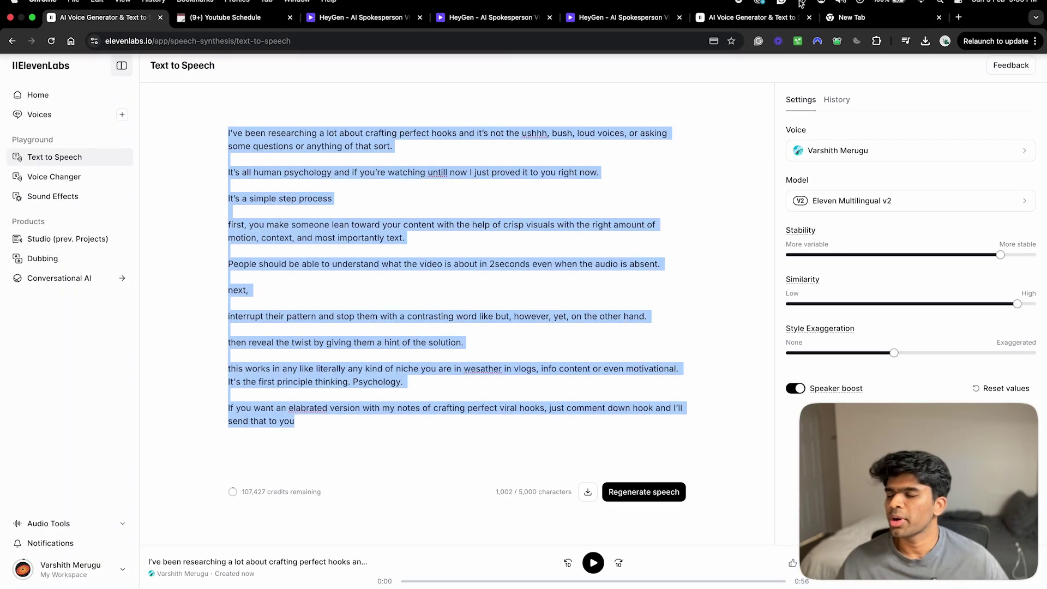
pyautogui.click(86, 99)
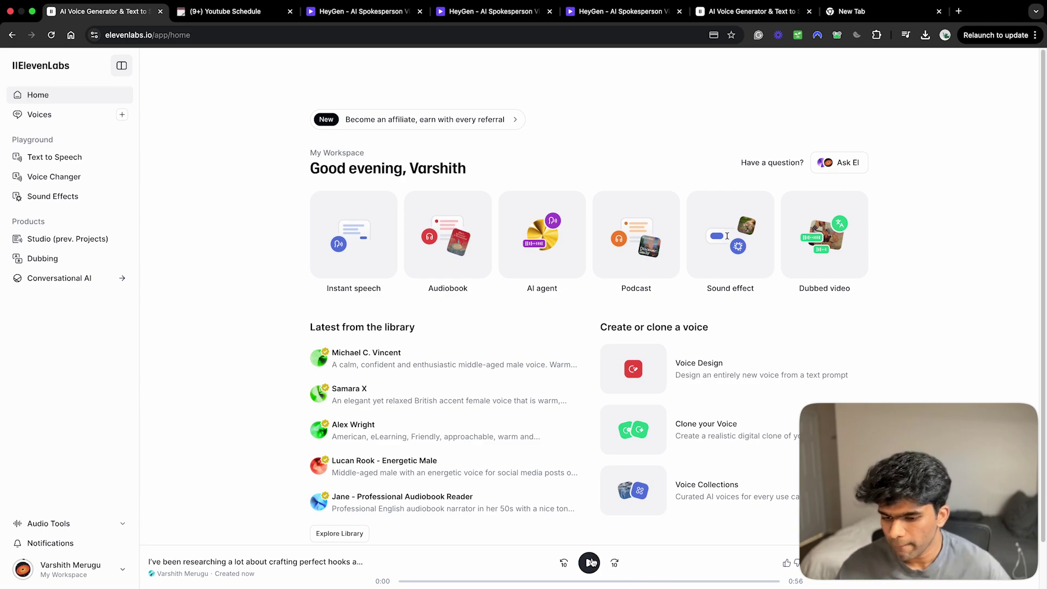
pyautogui.click(591, 563)
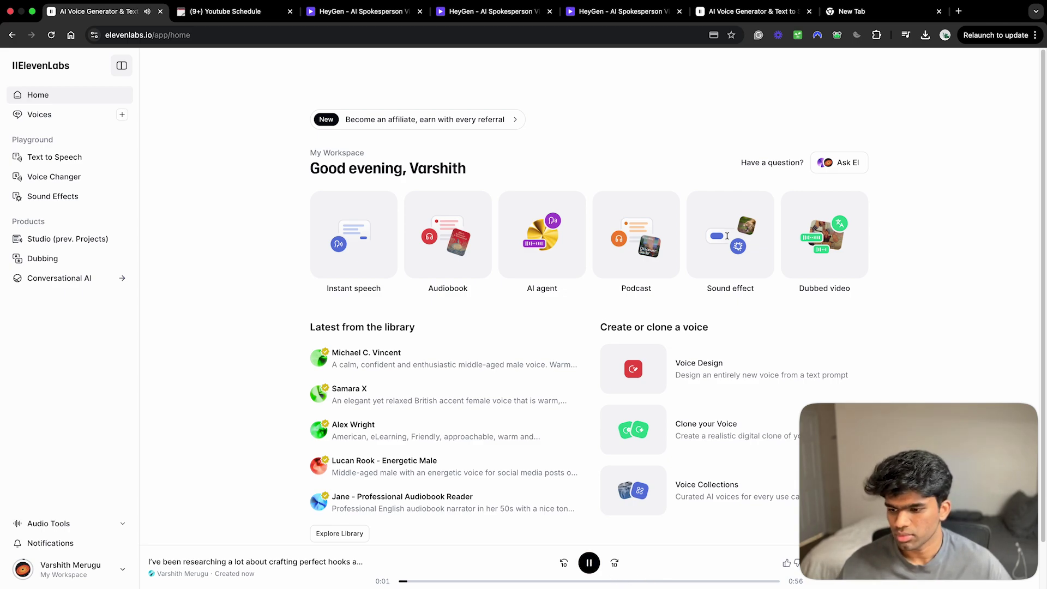
pyautogui.click(502, 580)
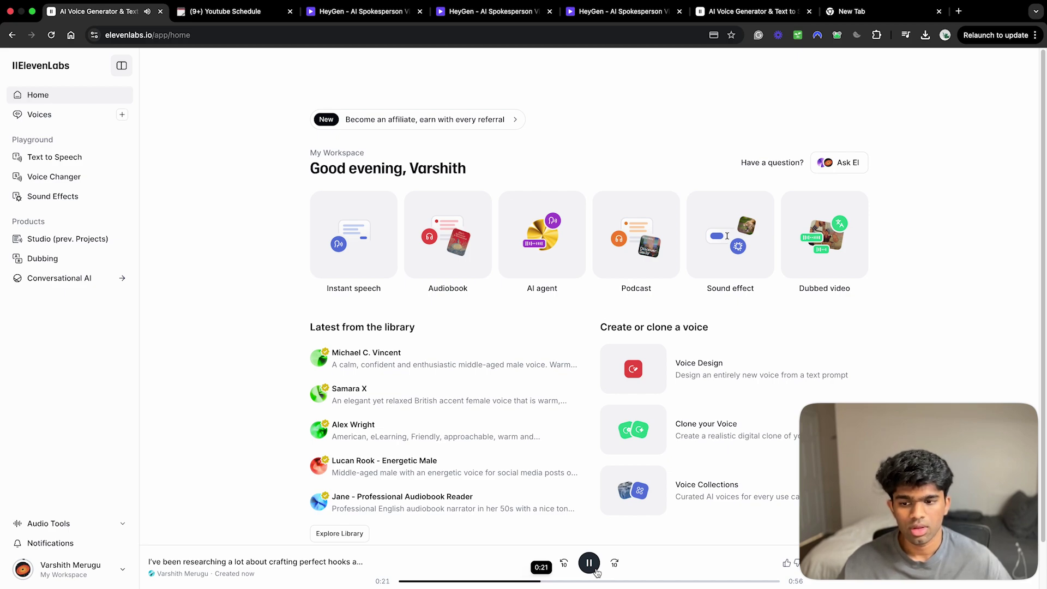
pyautogui.click(592, 567)
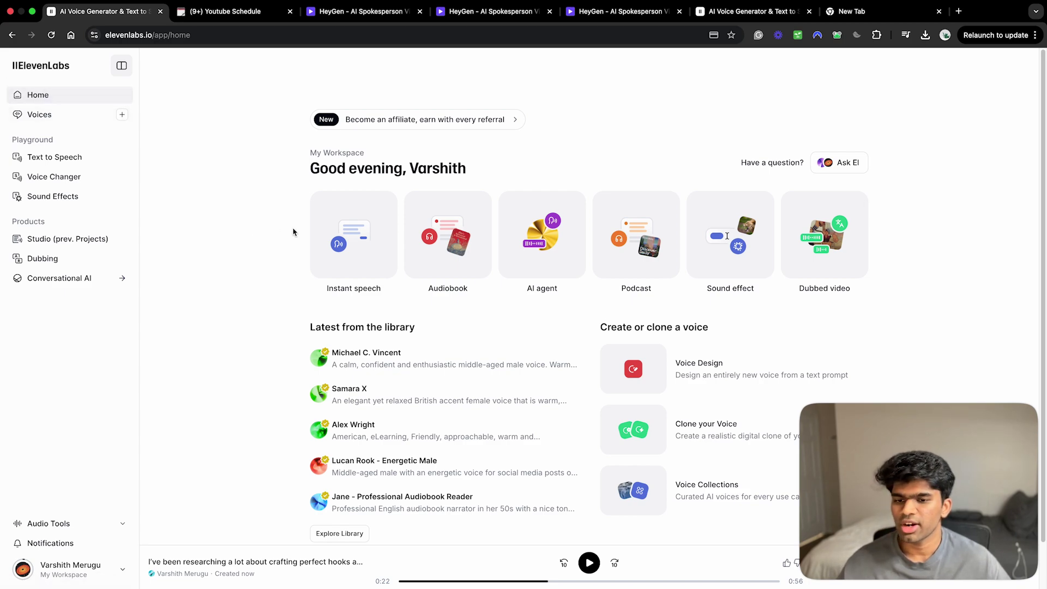
pyautogui.scroll(-2, 823, 297)
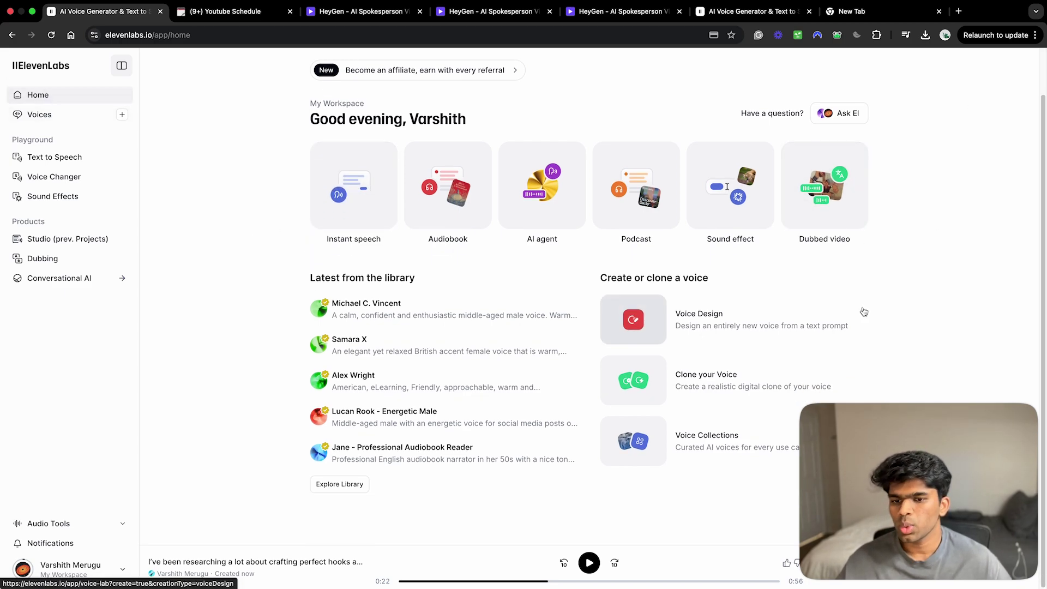
pyautogui.scroll(2, 1012, 267)
pyautogui.scroll(-2, 995, 283)
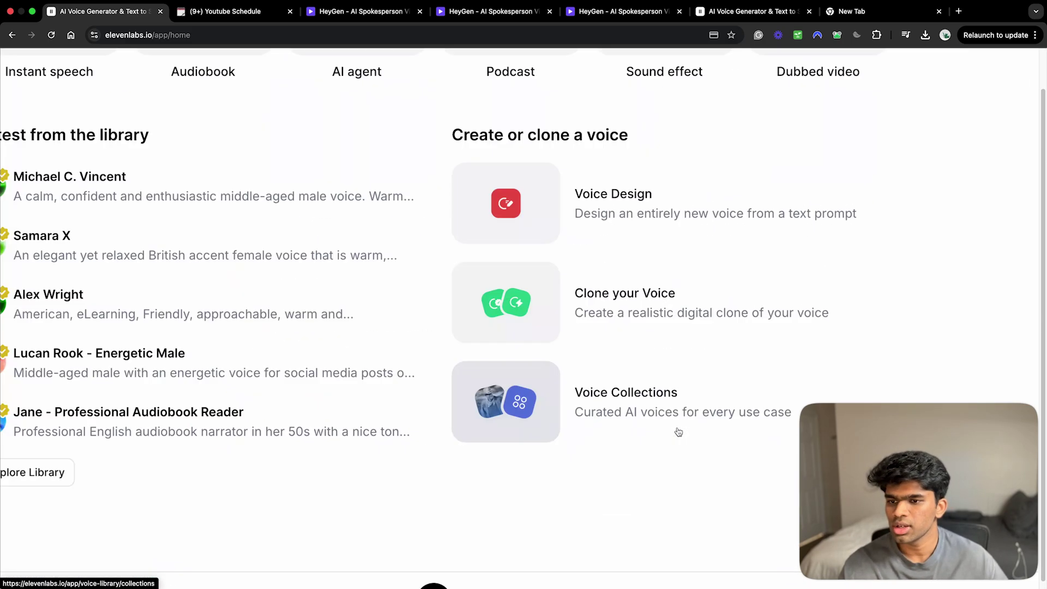
# Start cloning a new voice to show the Add a new voice options.
pyautogui.click(716, 394)
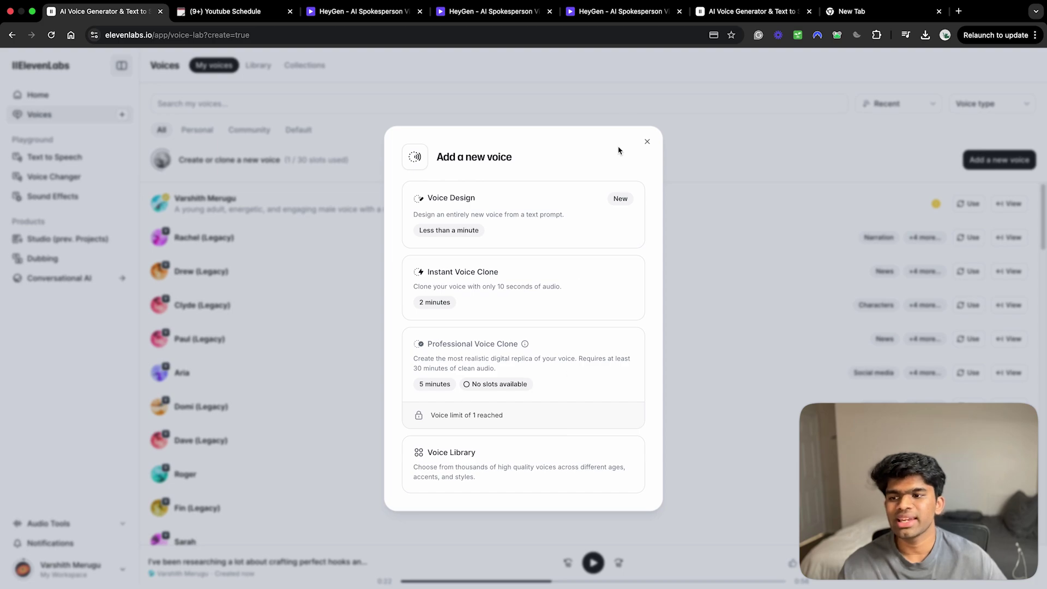
# Close the Add a new voice options to return to My voices.
pyautogui.click(646, 143)
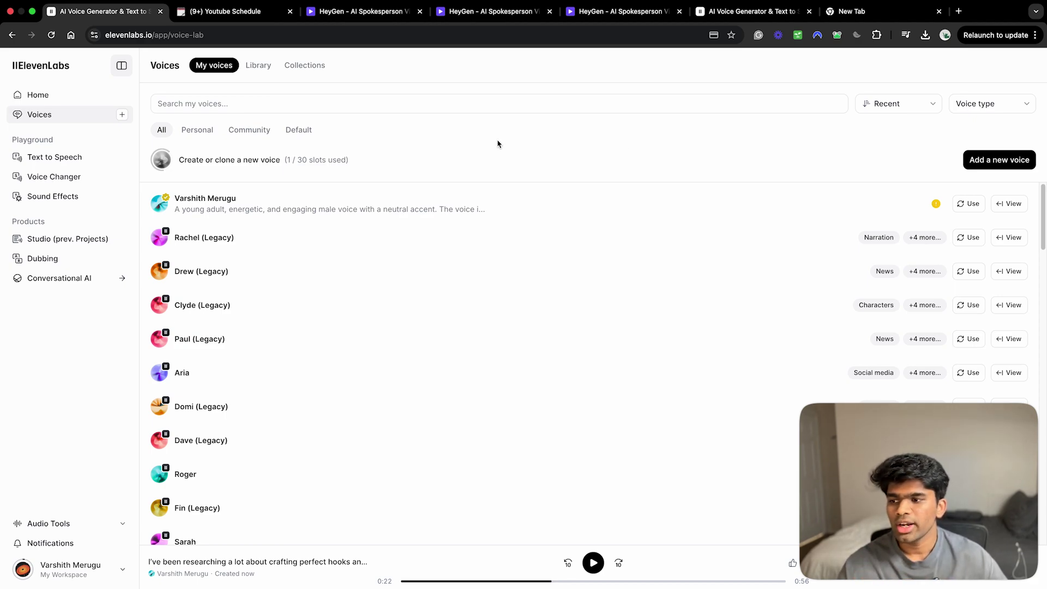
pyautogui.moveTo(159, 203)
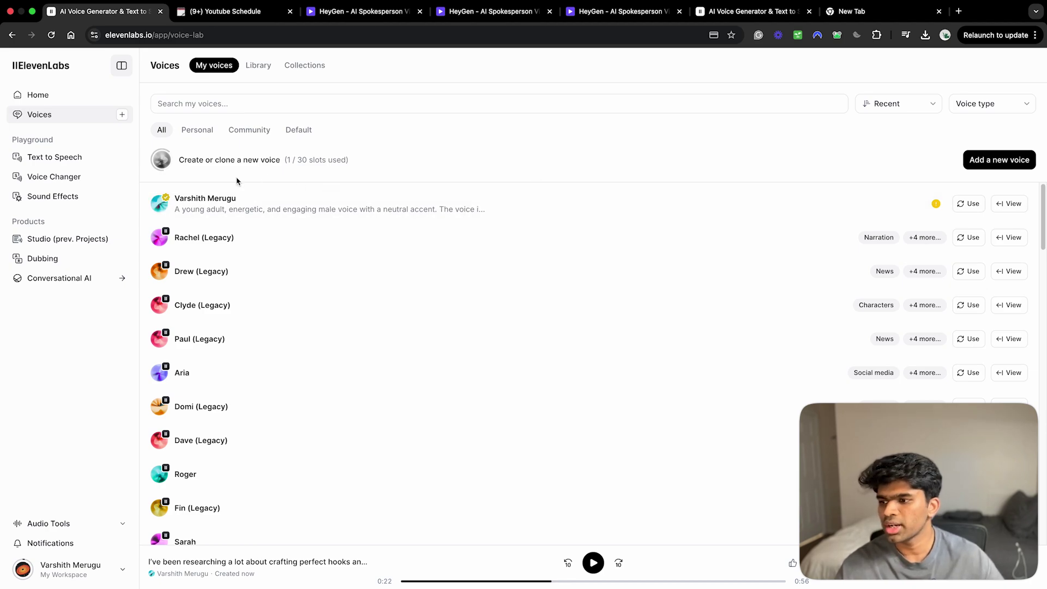
pyautogui.click(161, 204)
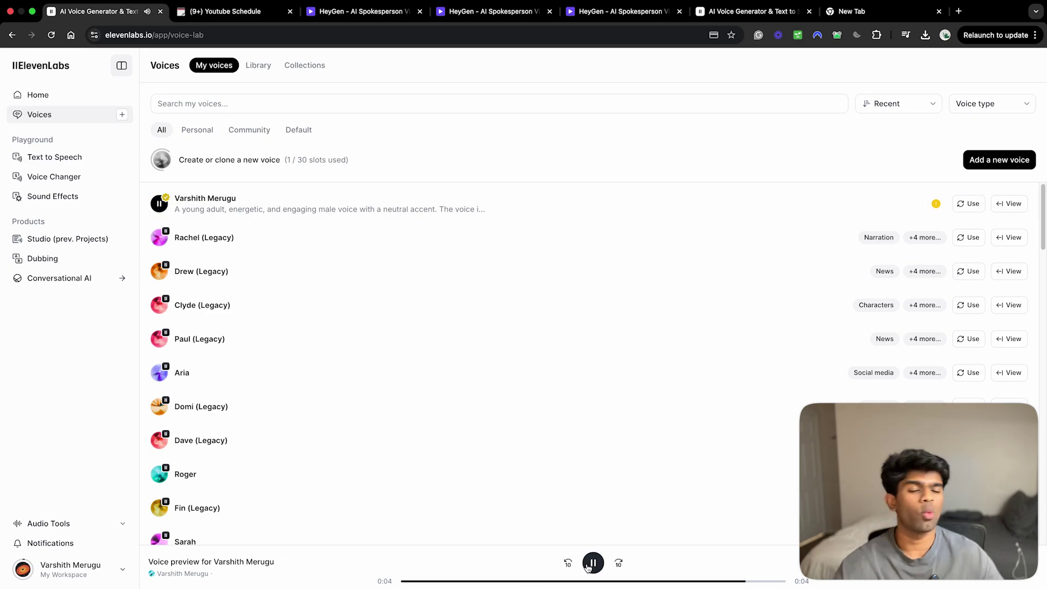
pyautogui.click(592, 562)
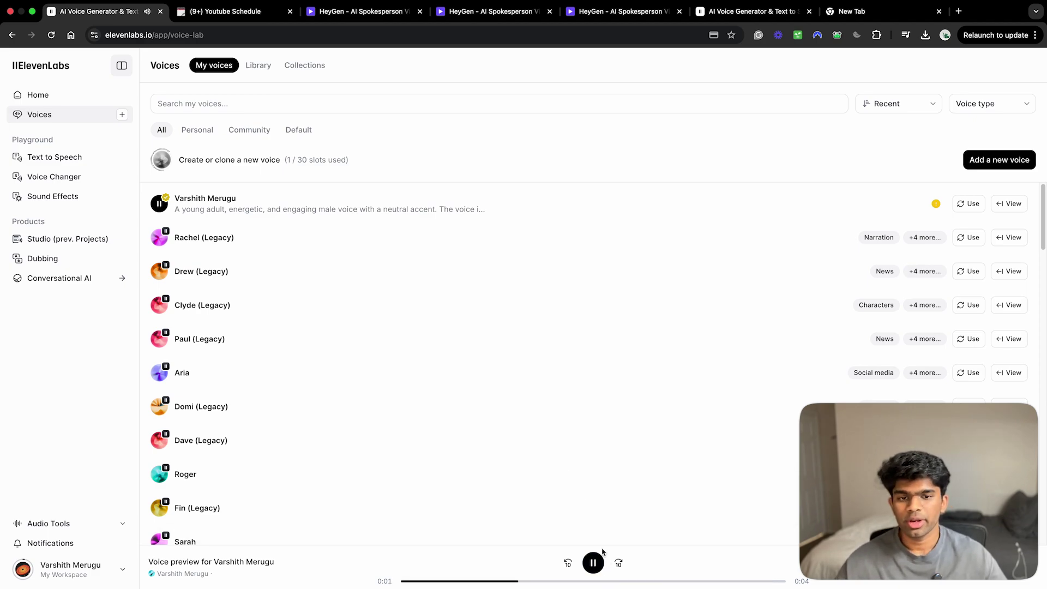
pyautogui.click(593, 563)
pyautogui.click(1009, 204)
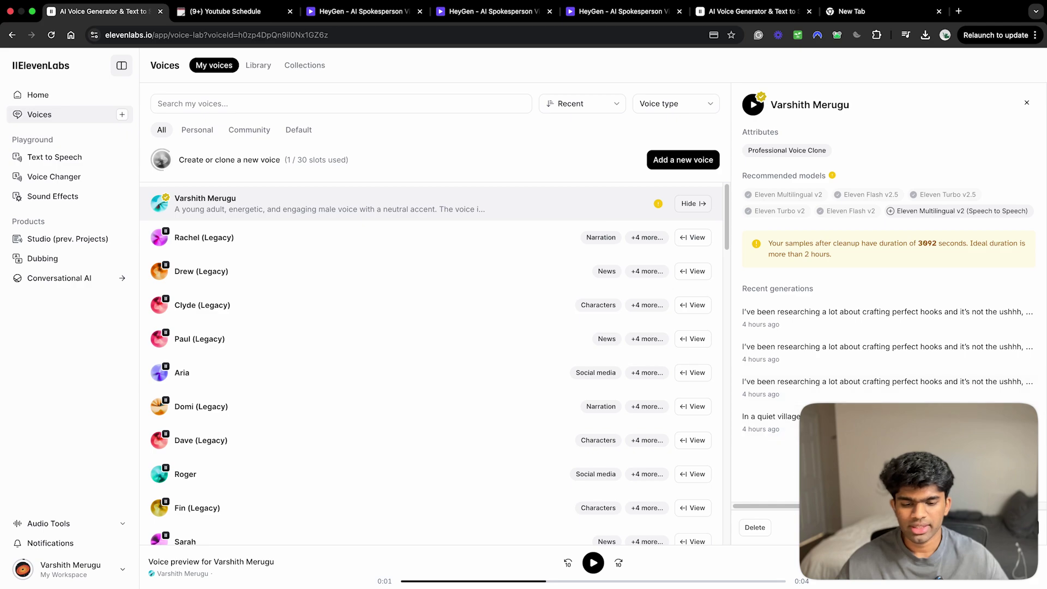
pyautogui.click(817, 381)
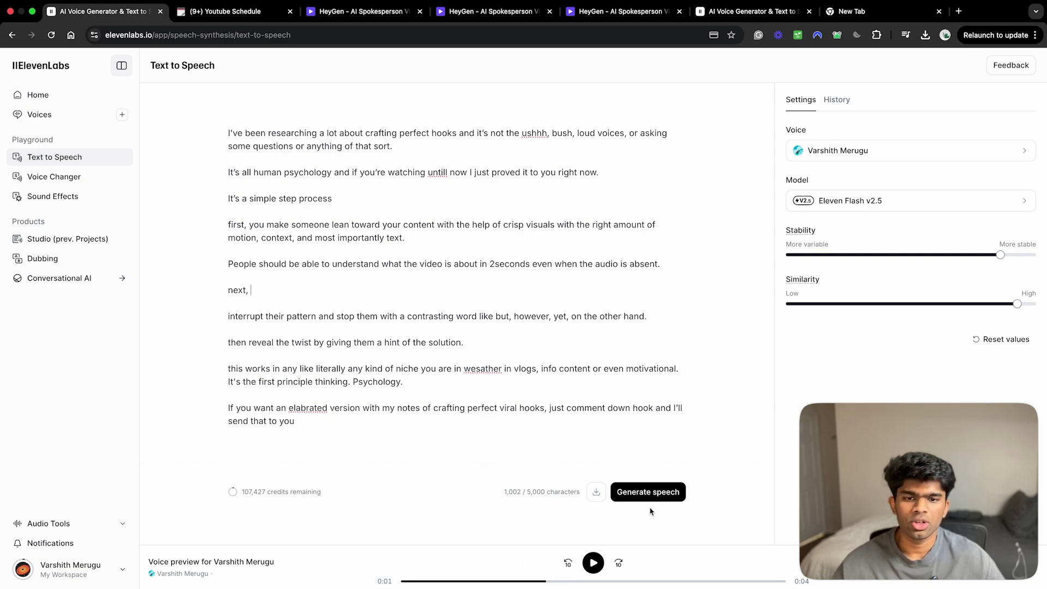
# Select the Stability setting label and jump the voice preview playback to 0:02.
pyautogui.doubleClick(800, 232)
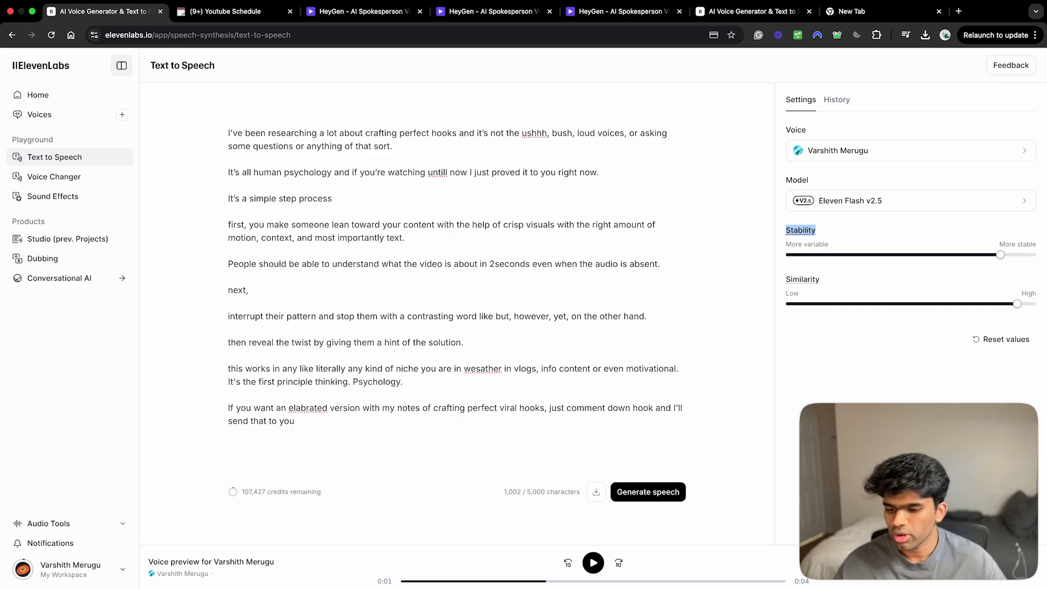
pyautogui.click(631, 582)
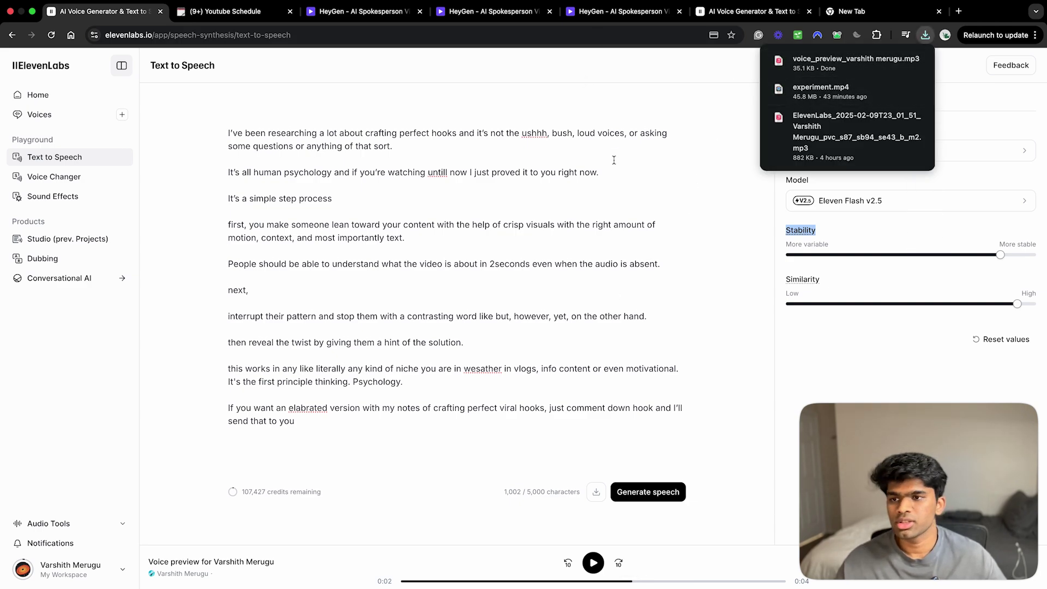
# Switch to HeyGen's projects tab and create a new avatar video from scratch in portrait orientation.
pyautogui.click(592, 12)
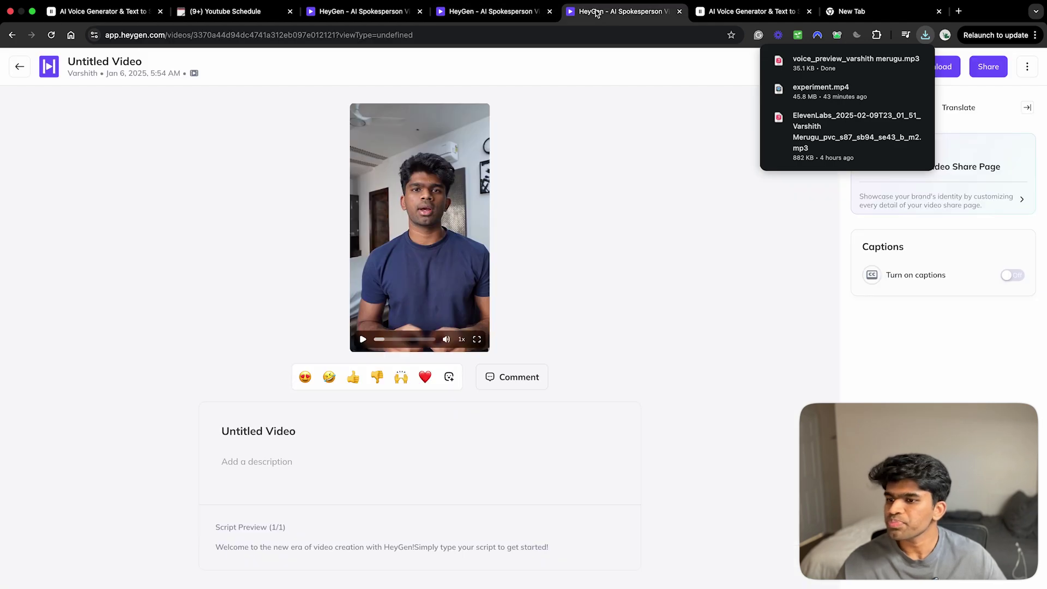
pyautogui.click(467, 16)
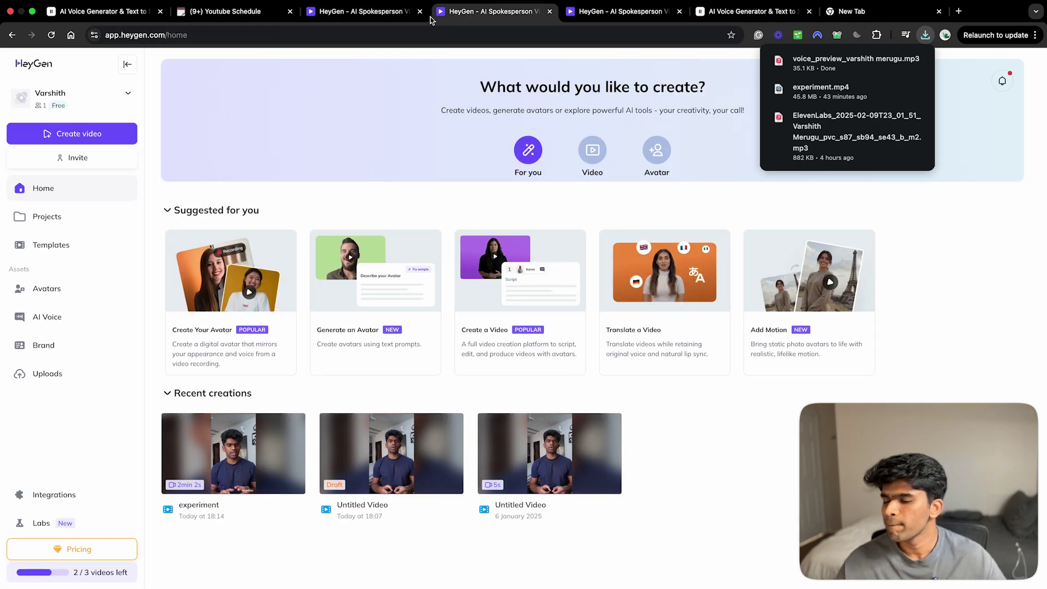
pyautogui.click(380, 18)
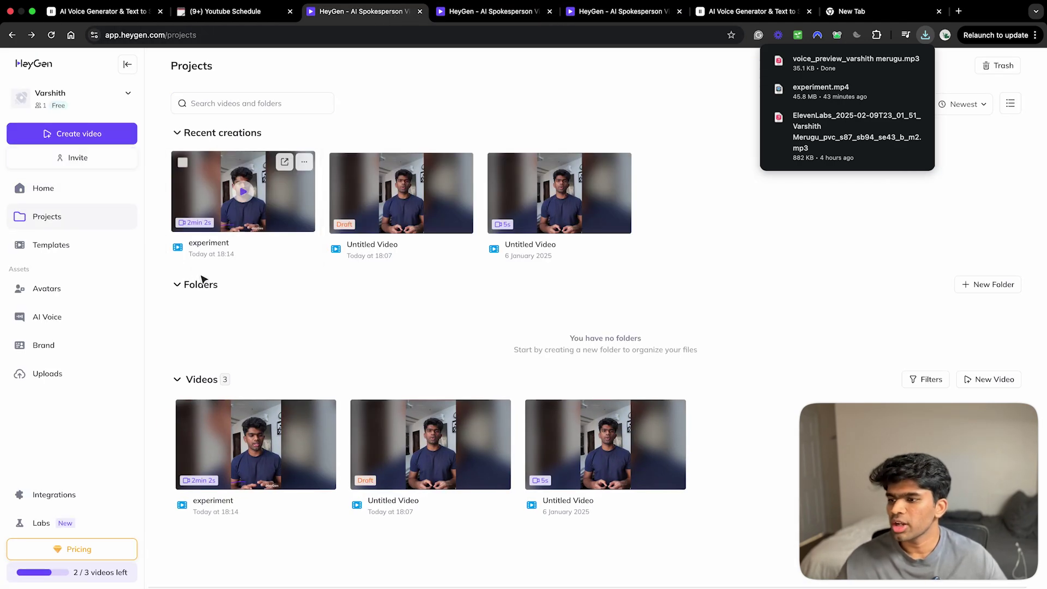
pyautogui.click(98, 137)
pyautogui.click(446, 323)
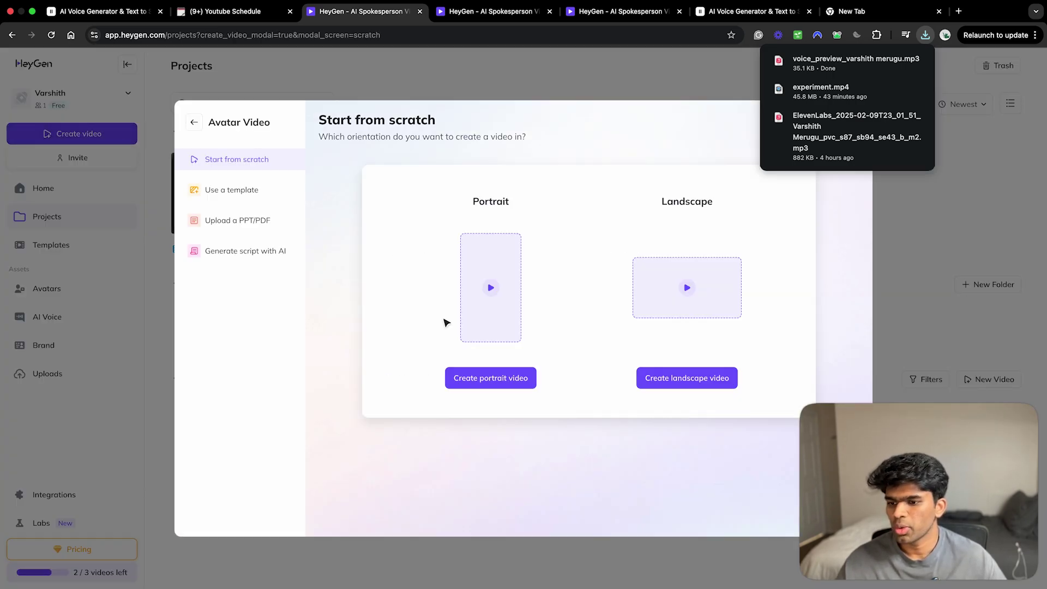
pyautogui.click(491, 377)
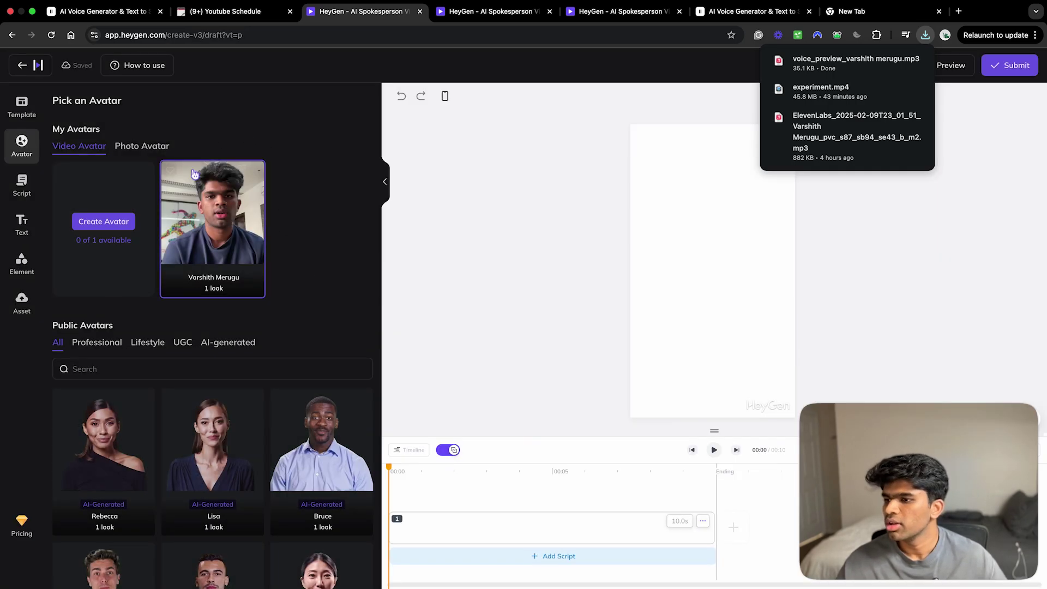
pyautogui.click(254, 207)
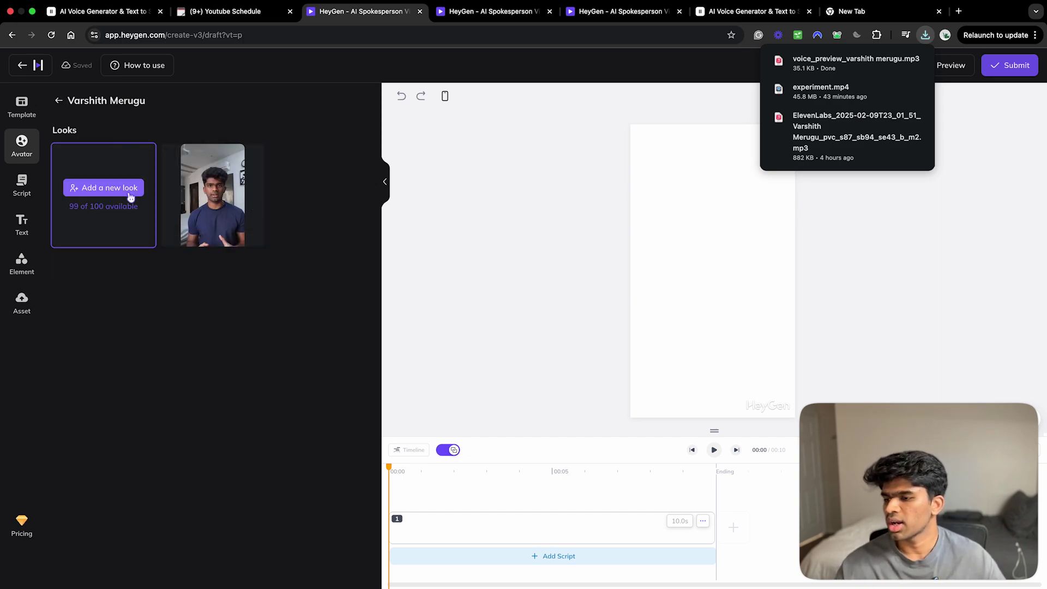
pyautogui.click(192, 175)
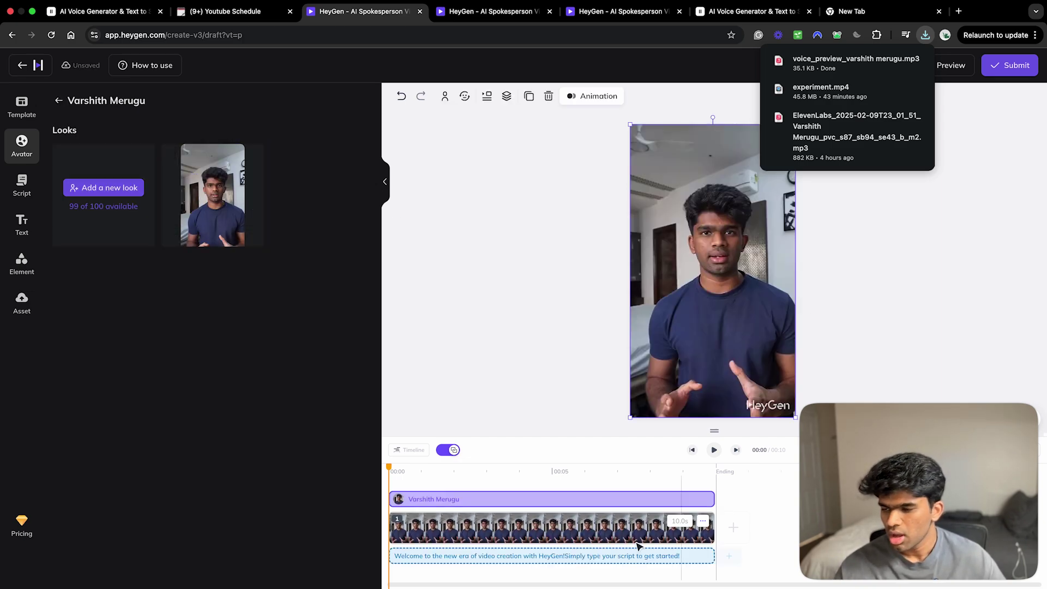
pyautogui.click(586, 556)
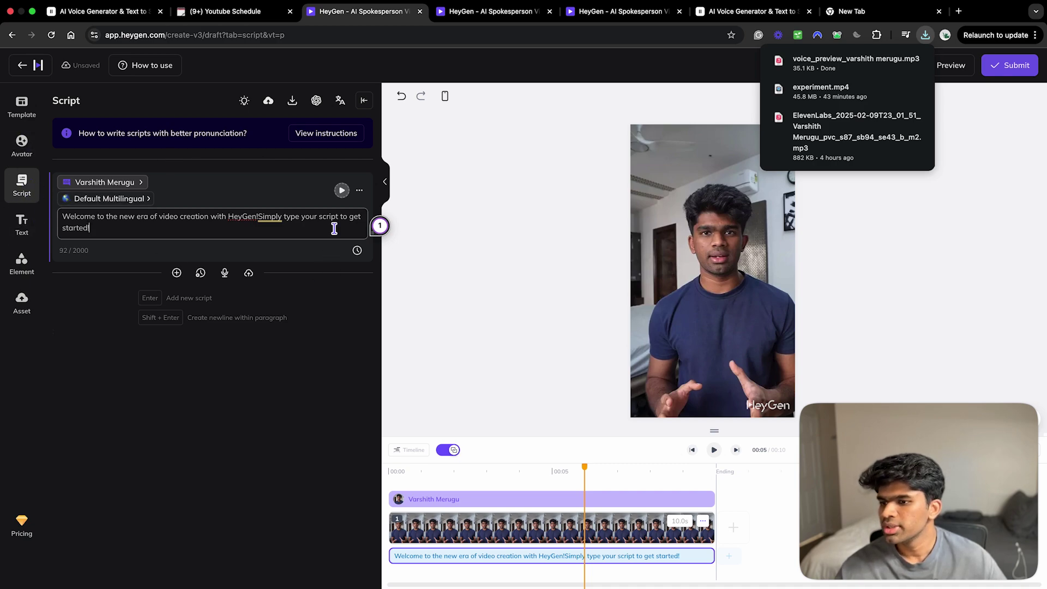
# Delete the placeholder script, upload the ElevenLabs MP3 as the script, and return to Projects.
pyautogui.click(357, 196)
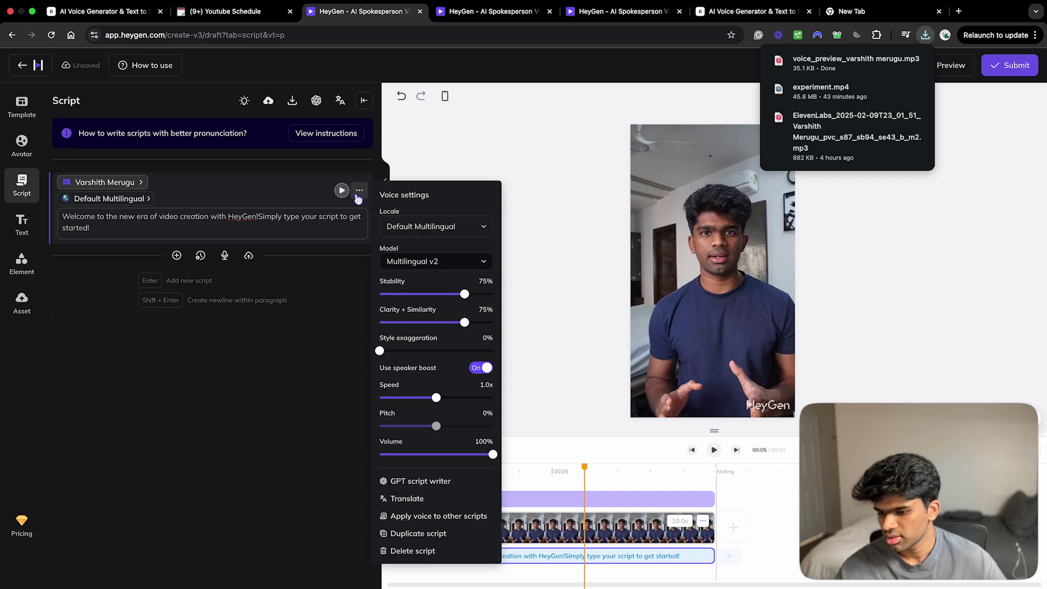
pyautogui.click(417, 551)
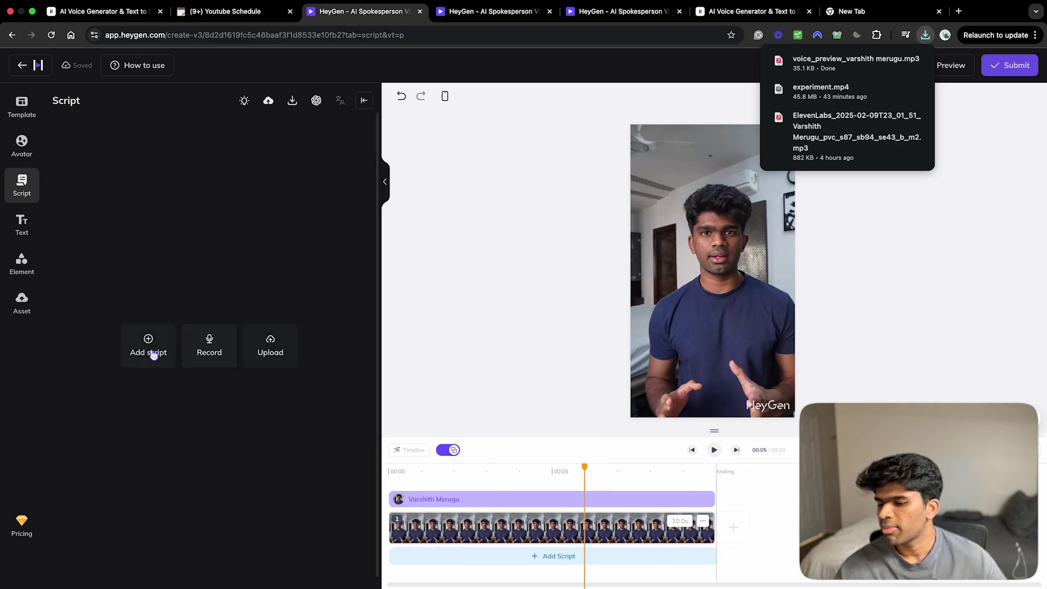
pyautogui.click(254, 342)
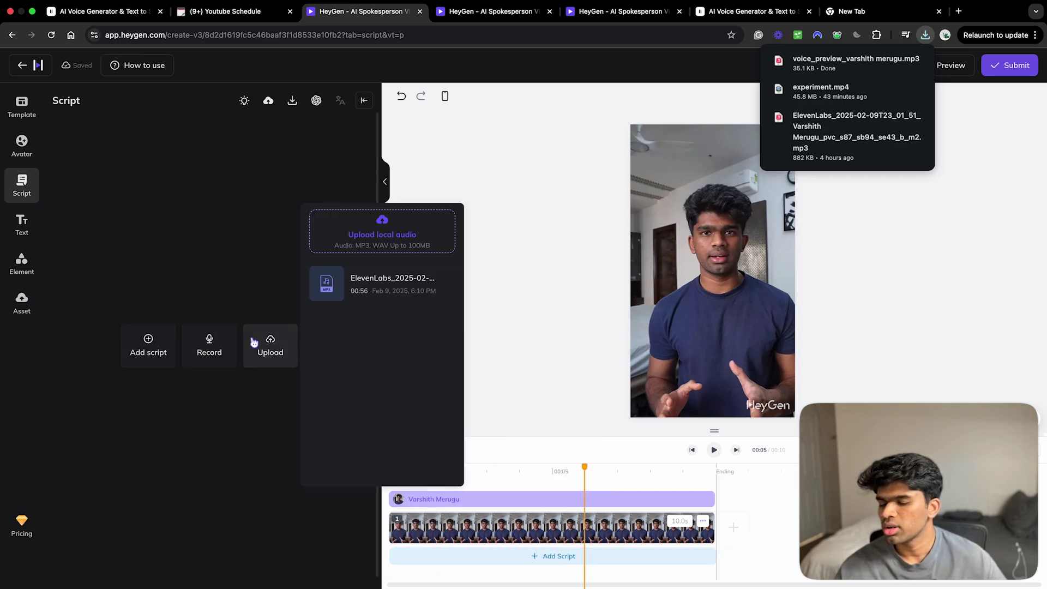
pyautogui.click(376, 293)
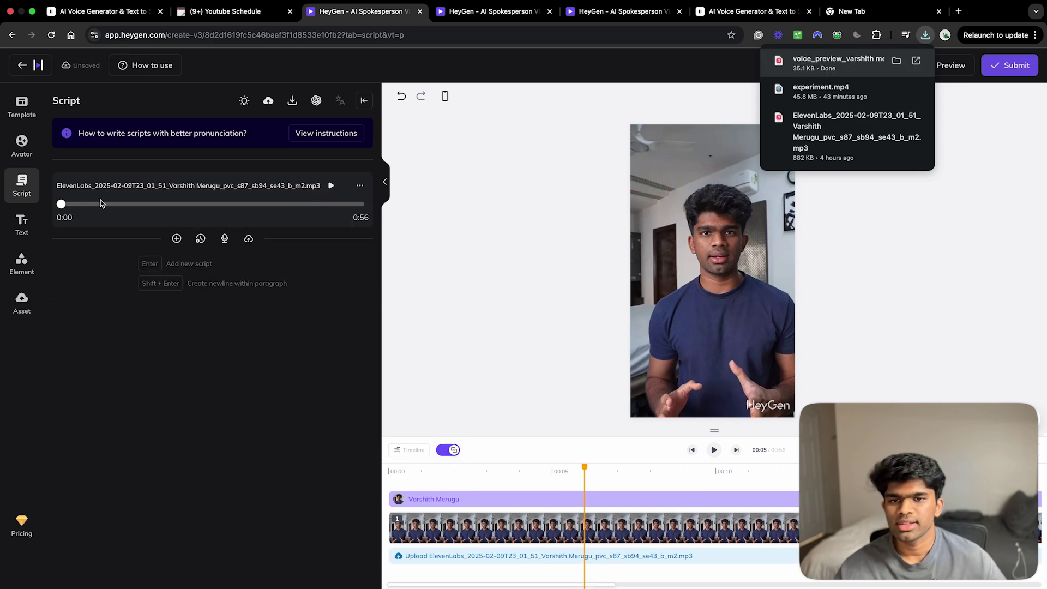
pyautogui.click(957, 114)
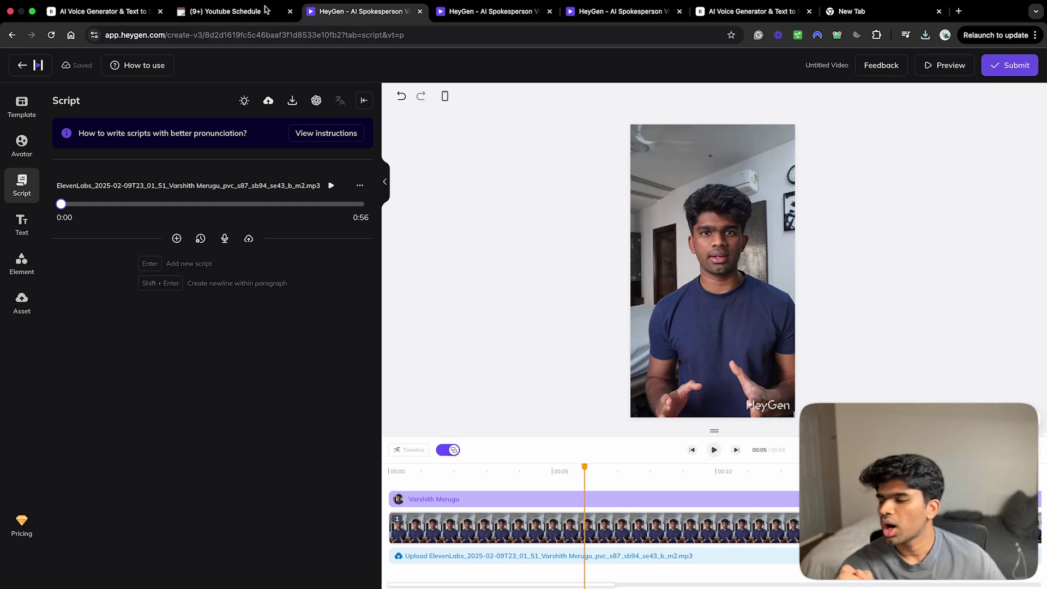
pyautogui.click(22, 64)
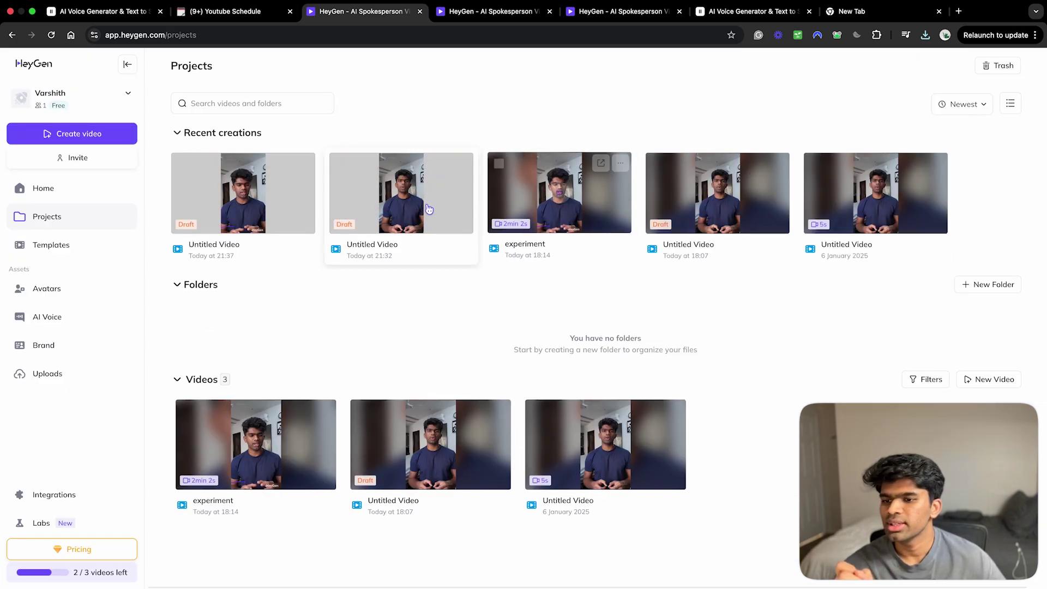
pyautogui.moveTo(540, 180)
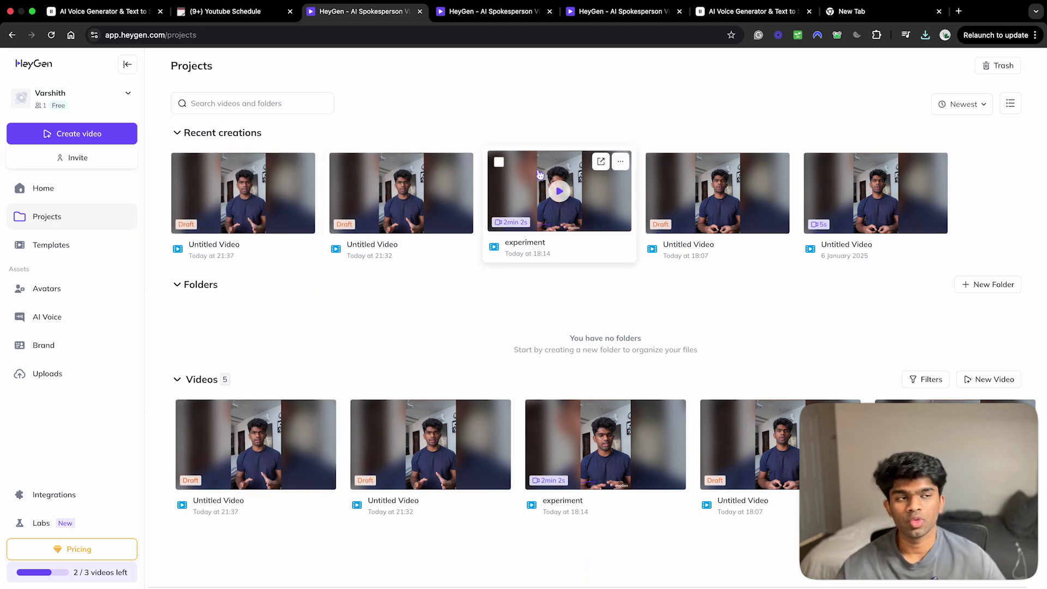
# Open the finished 'experiment' video's share page from Projects.
pyautogui.click(559, 183)
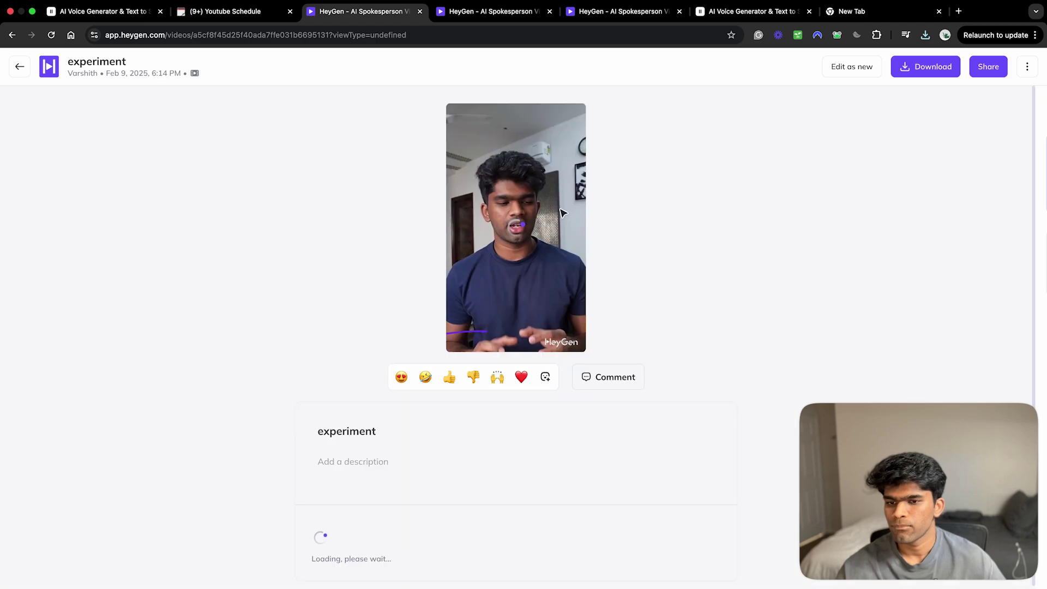